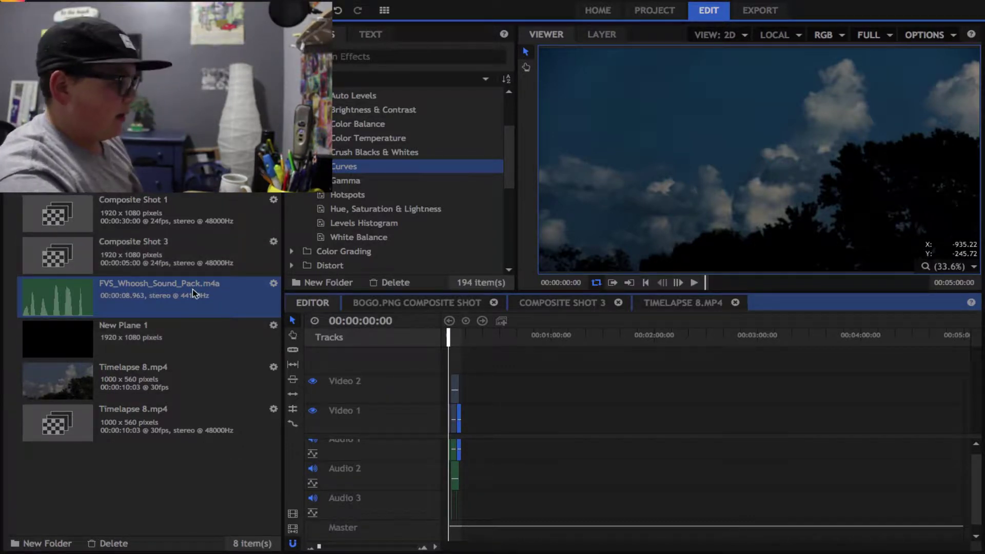
Switch back to HitFilm Express and return to the main editor timeline.
mouse_move(138, 552)
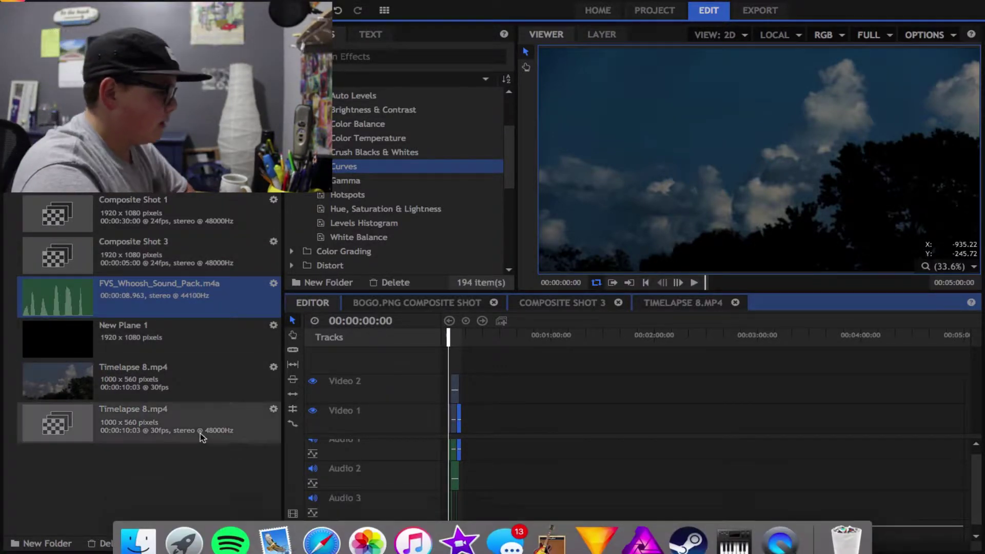
key("super+Tab")
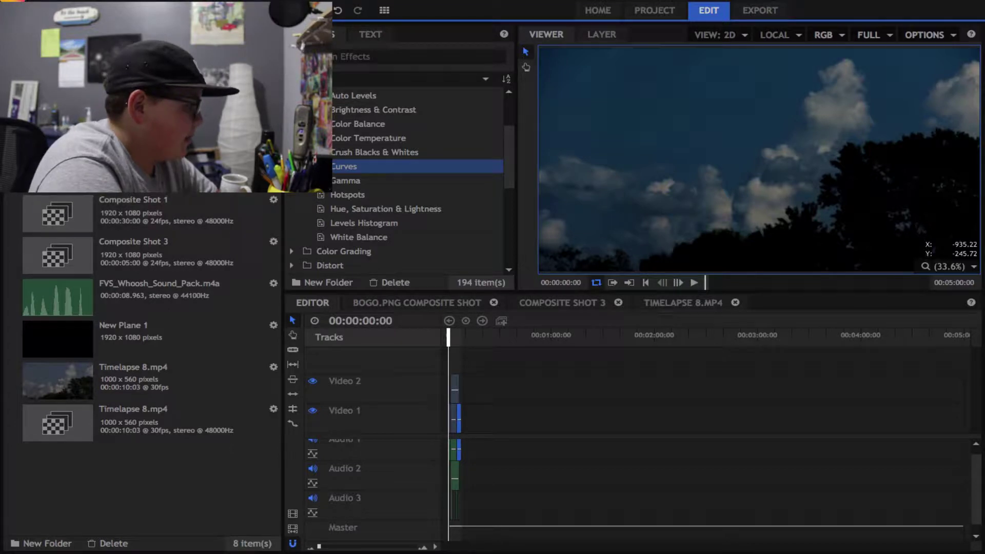
left_click(413, 379)
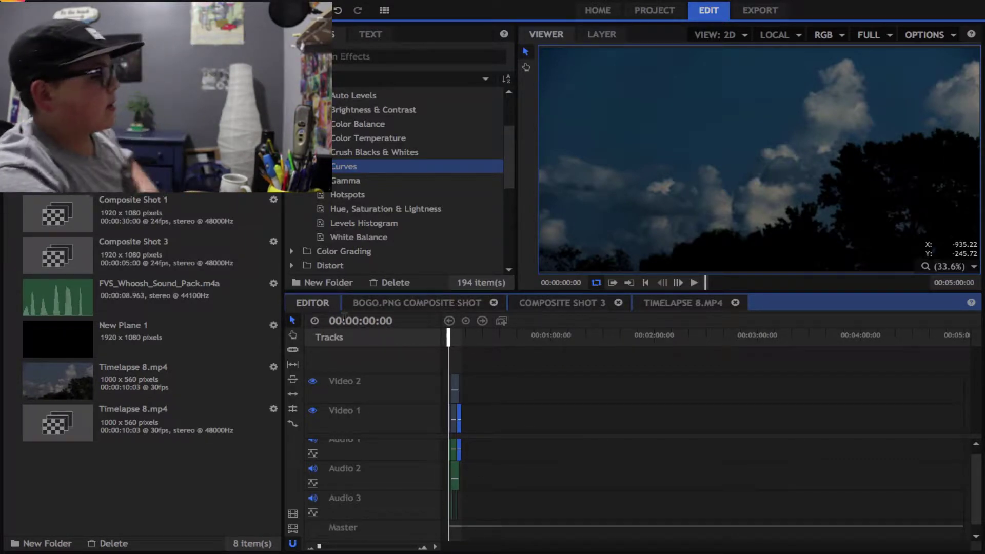
left_click(449, 303)
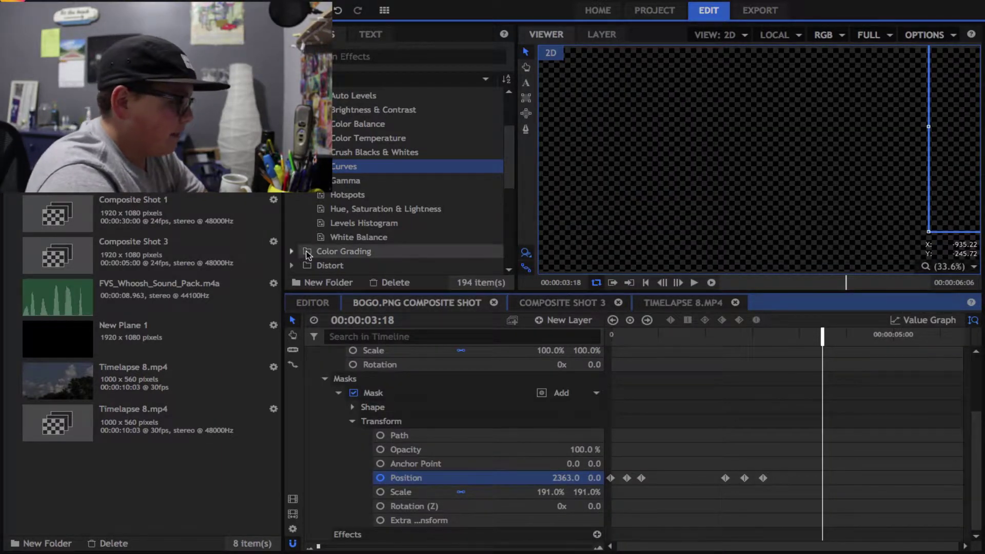
left_click(300, 301)
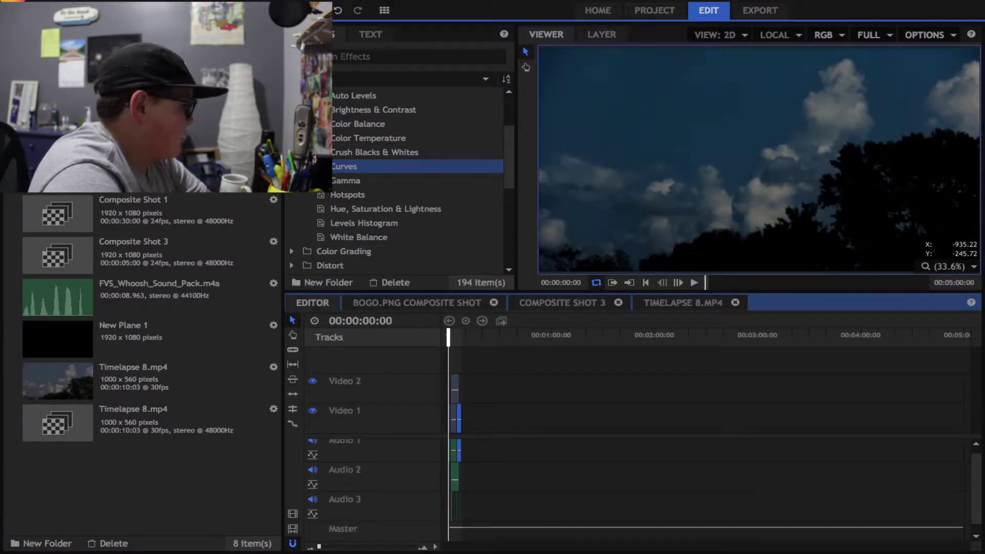
Make a composite shot named BOGO.png from the BOGO.png logo image.
right_click(47, 194)
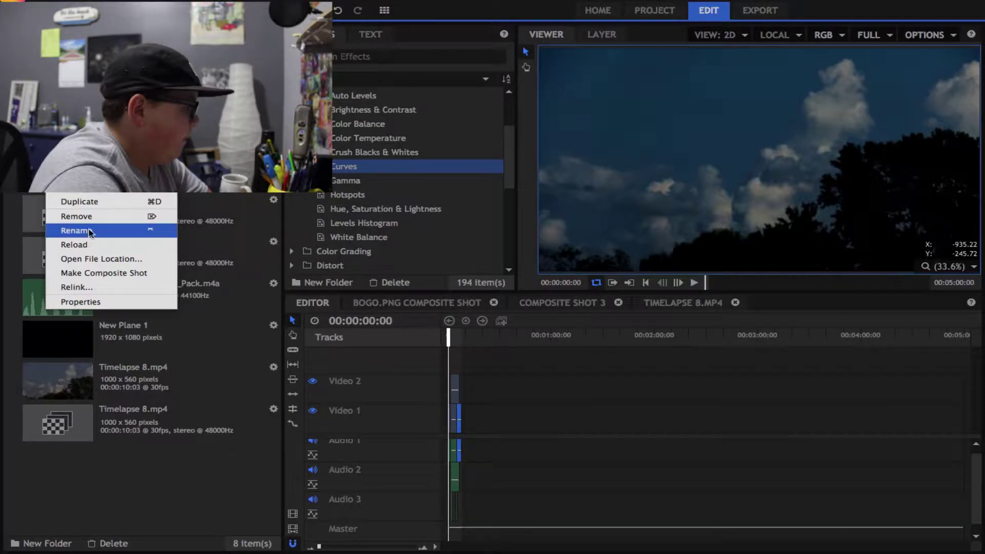
left_click(127, 273)
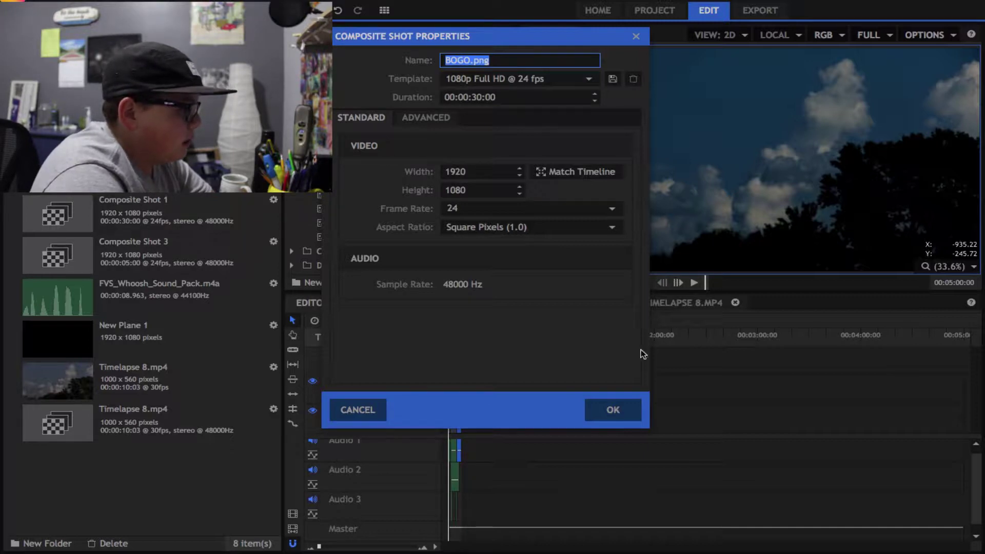
left_click(613, 410)
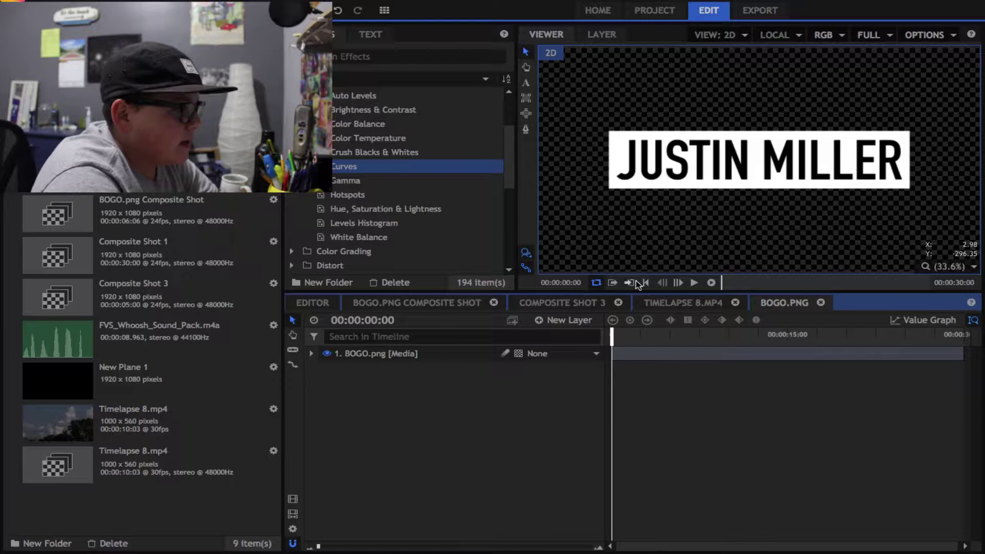
Expand the BOGO.png layer, choose the Rectangle Mask tool and select the layer's Masks group.
left_click(949, 51)
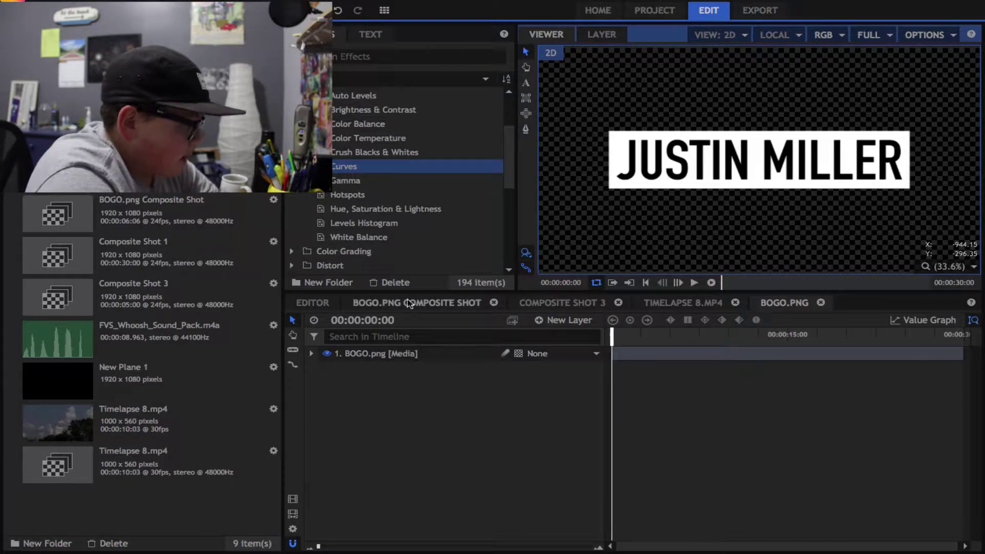
left_click(311, 353)
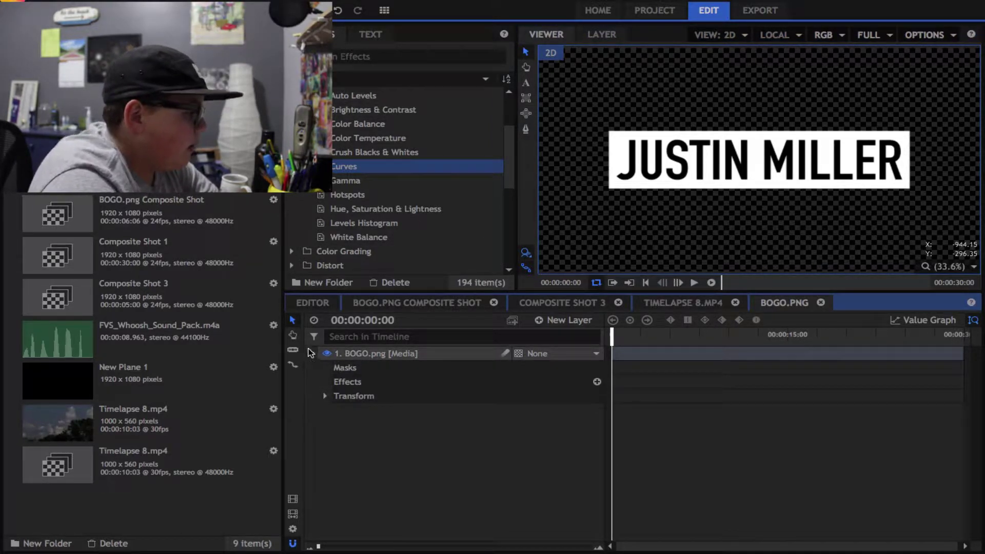
left_click(527, 102)
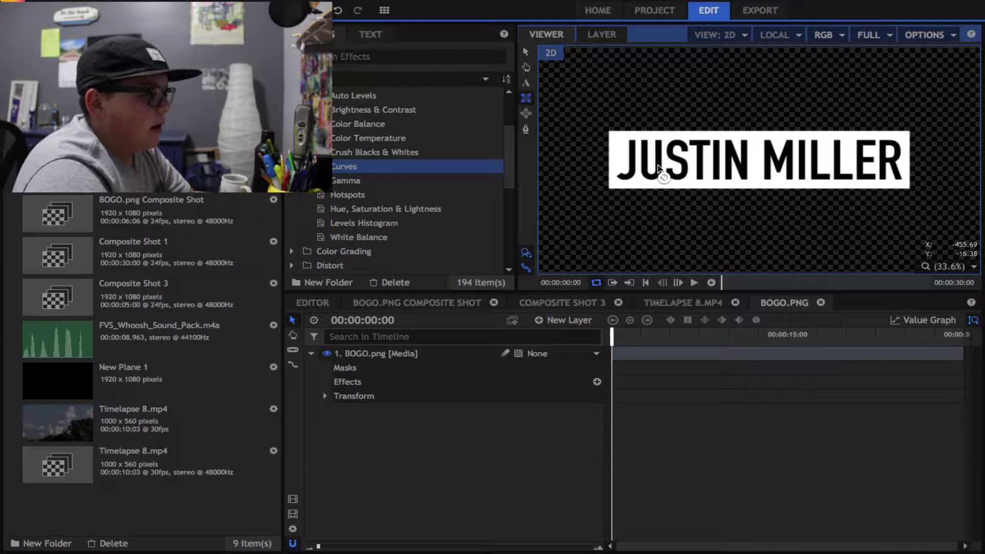
left_click(368, 369)
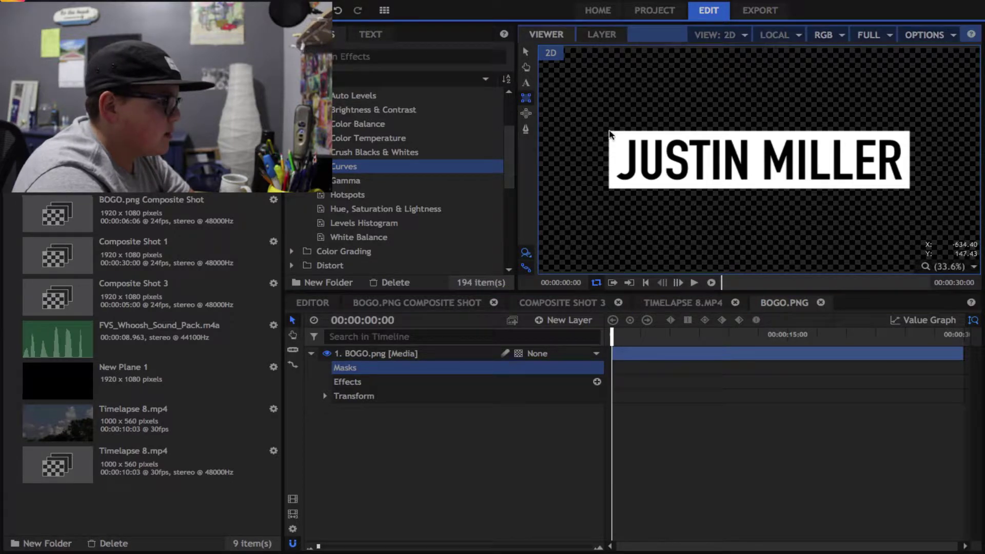
Draw a rectangle mask around the JUSTIN MILLER logo and move the playhead to 00:00:01:15.
mouse_move(590, 118)
left_mouse_down()
mouse_move(666, 176)
mouse_move(931, 212)
left_mouse_up()
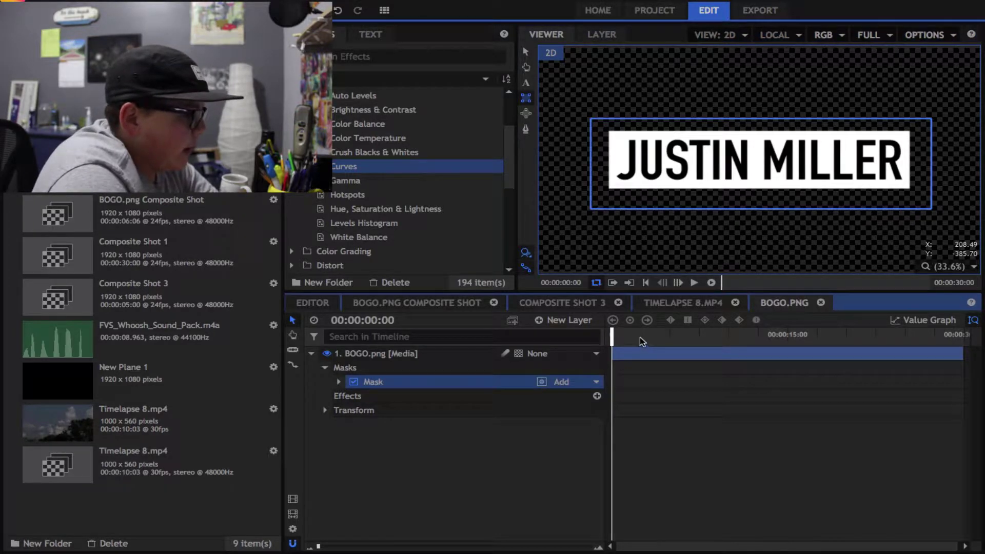
left_click_drag(618, 338, 630, 341)
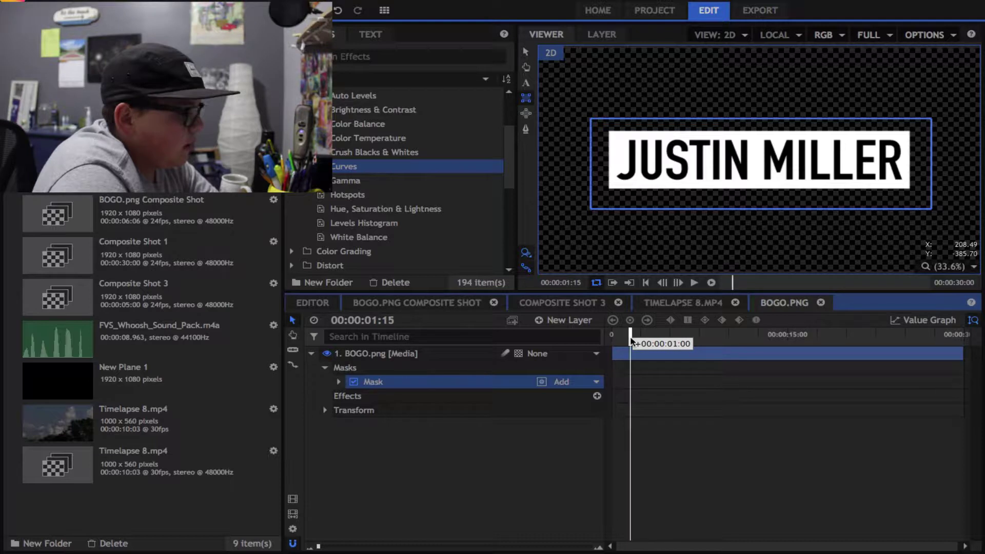
Expand the mask's Transform properties and delete an unwanted Scale keyframe.
left_click(339, 382)
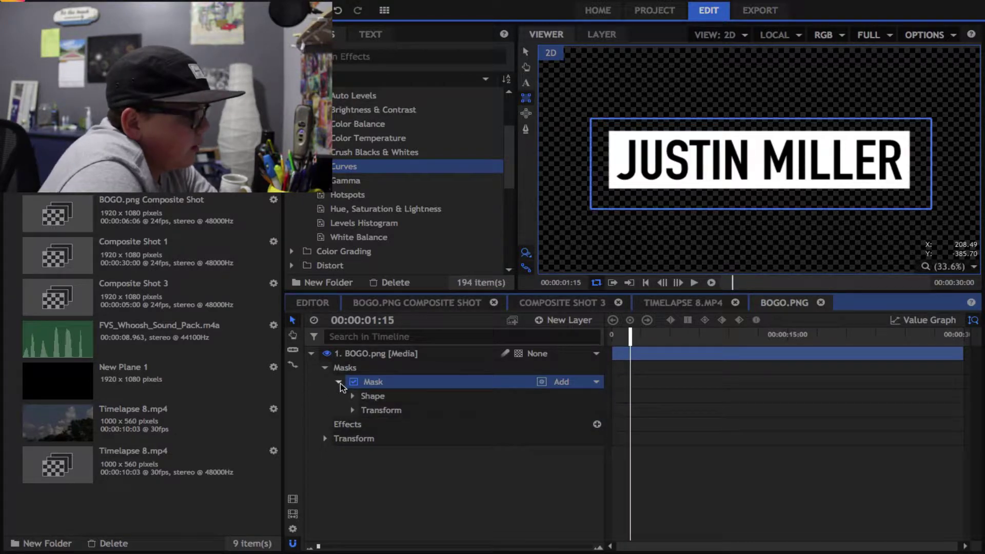
left_click(352, 409)
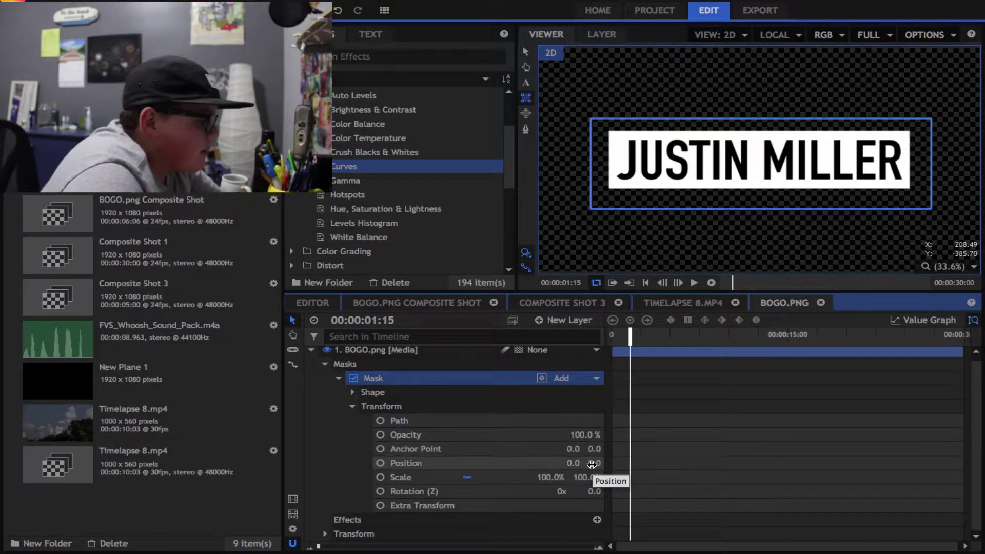
left_click(775, 213)
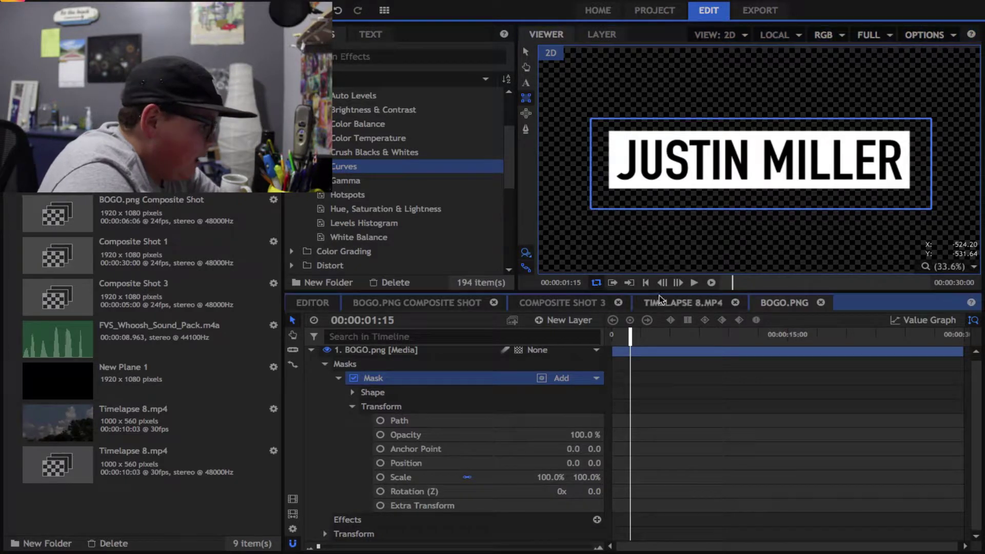
left_click(382, 477)
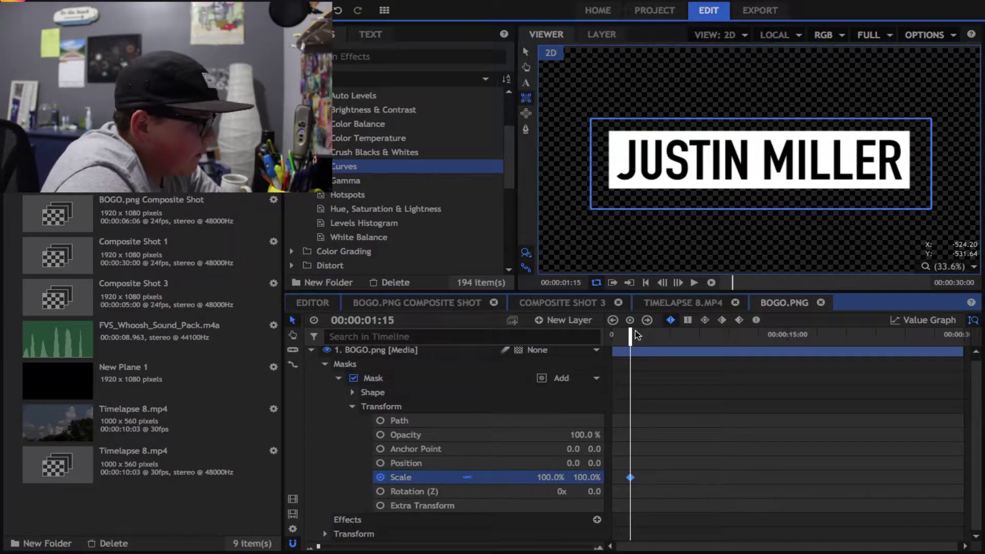
left_click_drag(636, 334, 562, 336)
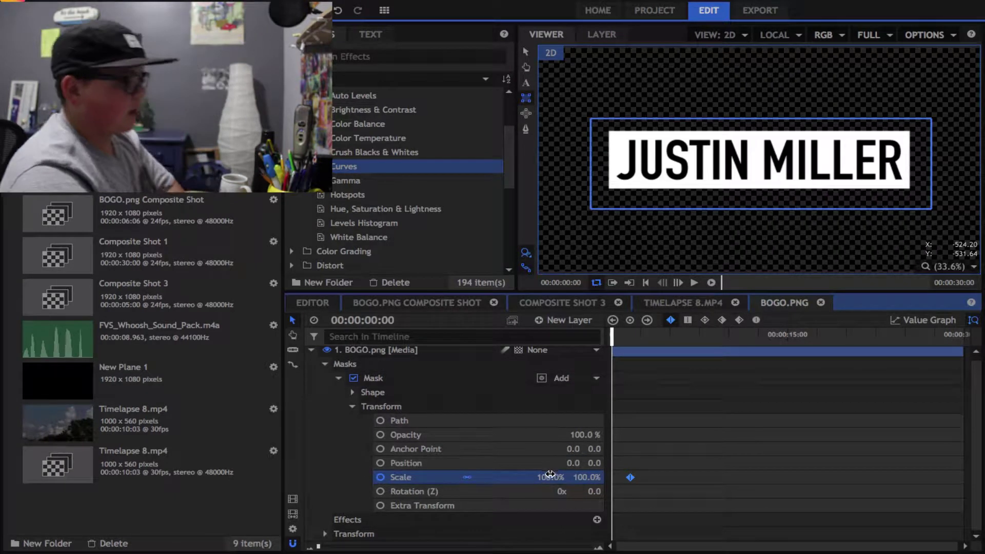
left_click(629, 477)
key("Delete")
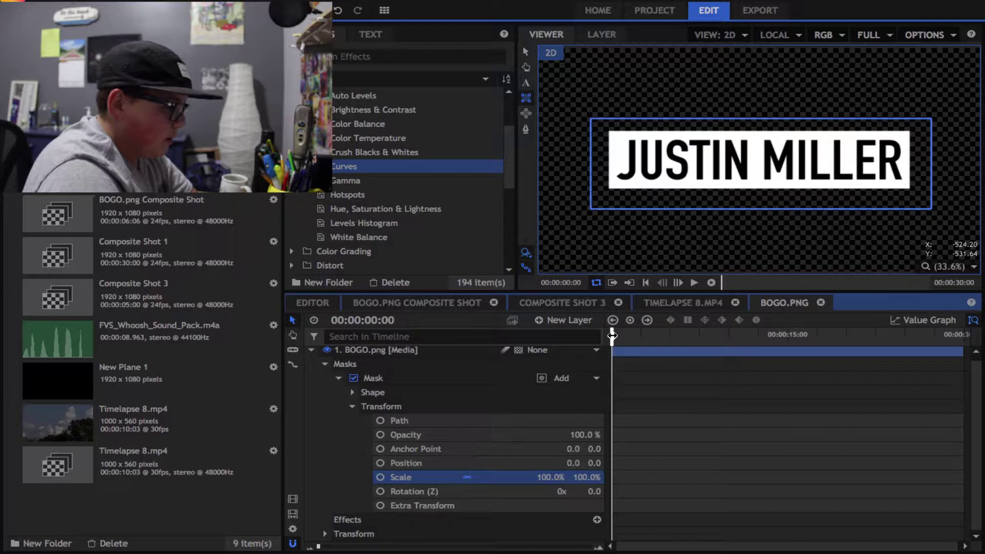
Keyframe mask Position at 00:00:01:10, then set Position X to -1458 at 00:00:00:00.
left_click(380, 463)
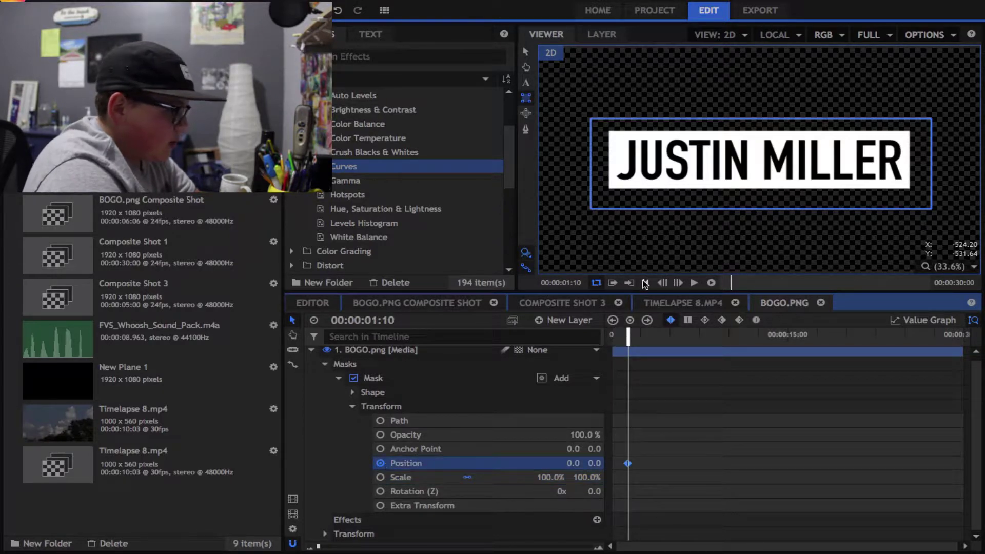
left_click_drag(629, 343, 612, 343)
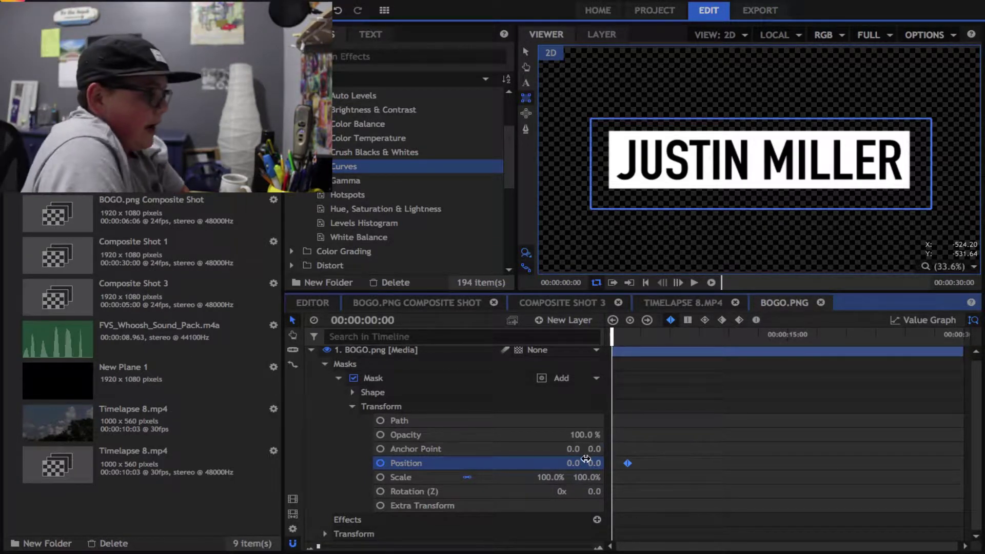
mouse_move(567, 463)
left_mouse_down()
mouse_move(510, 462)
mouse_move(572, 462)
left_mouse_up()
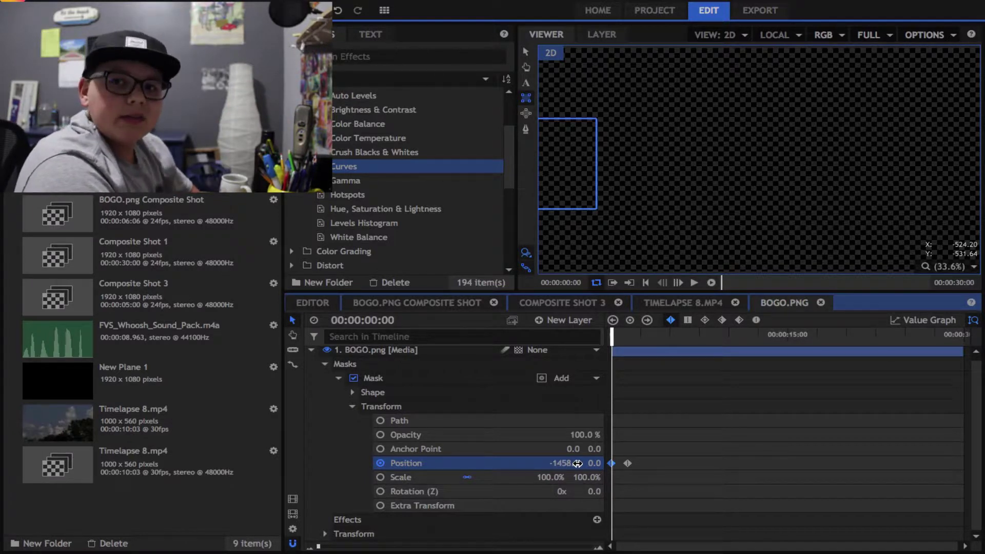
Preview the wipe-in, then add a hold Position keyframe at 0.0 at 00:00:07:10.
key("space")
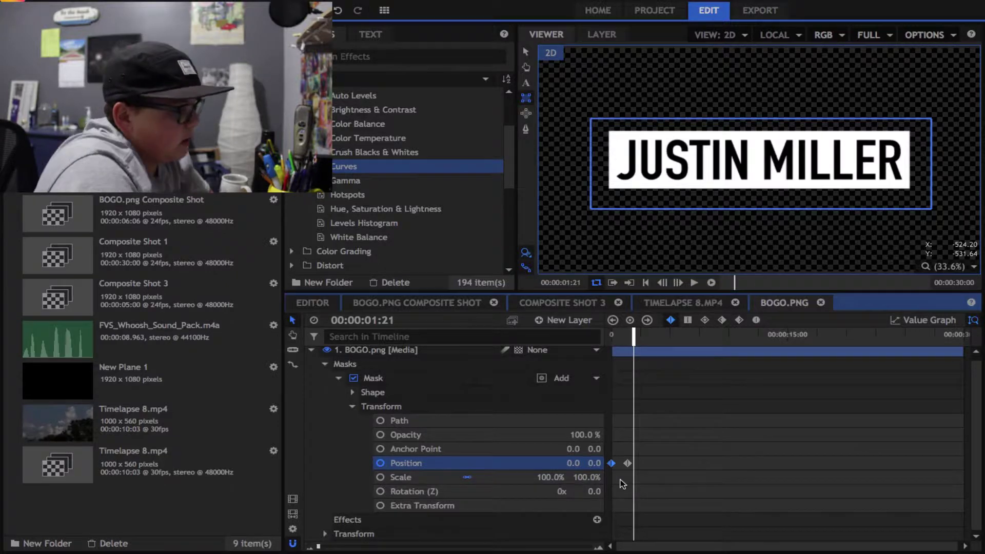
left_click_drag(651, 340, 678, 345)
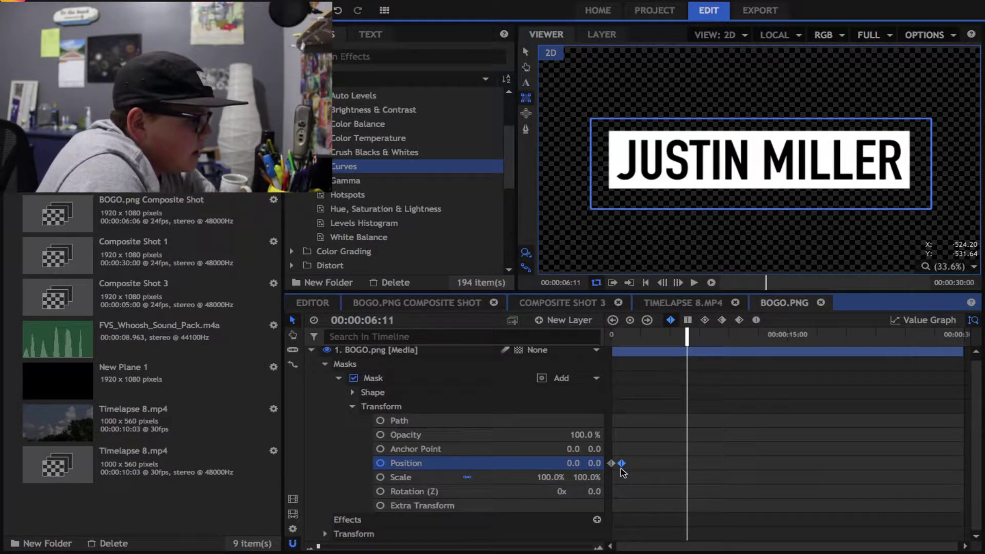
left_click_drag(623, 338, 611, 337)
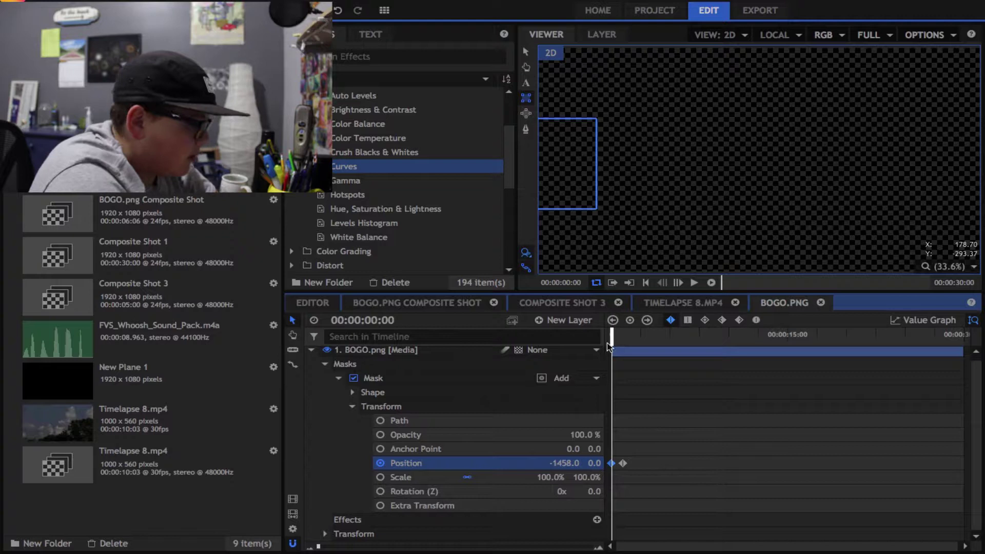
left_click_drag(607, 346, 624, 349)
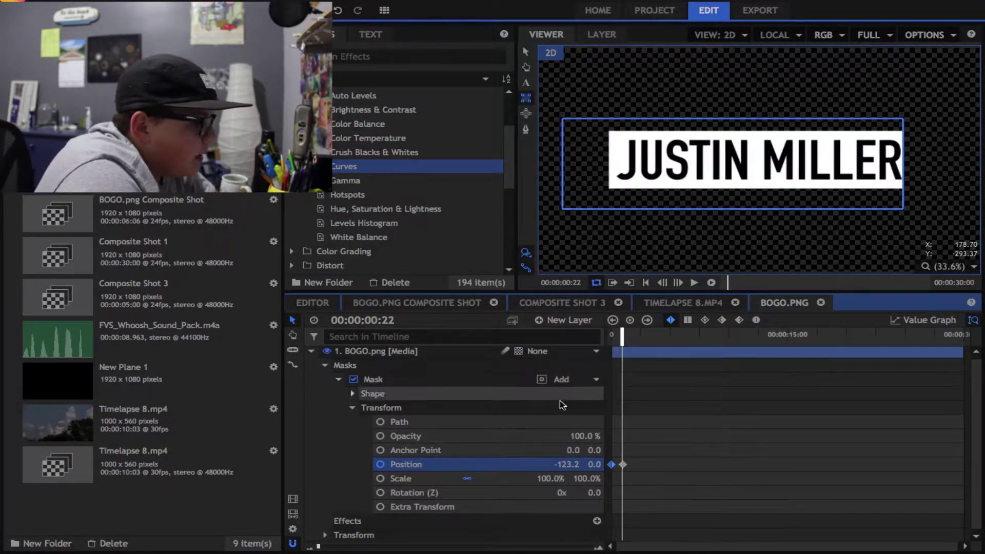
left_click_drag(660, 343, 721, 350)
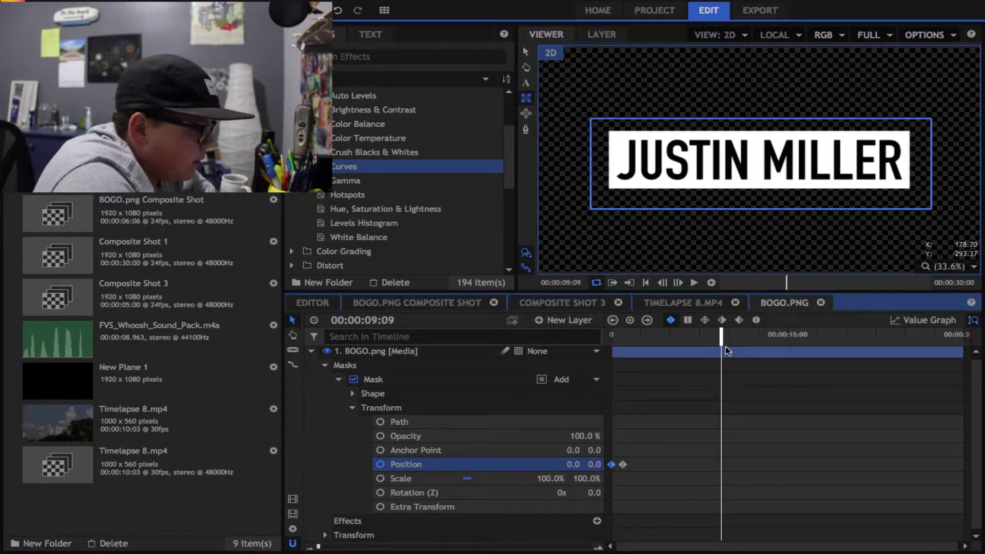
left_click(699, 337)
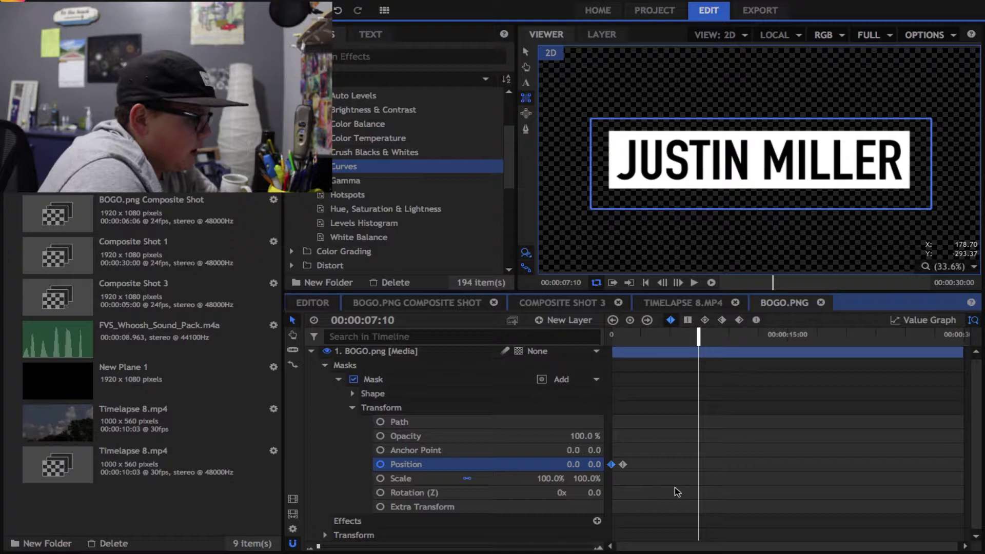
left_click(623, 464)
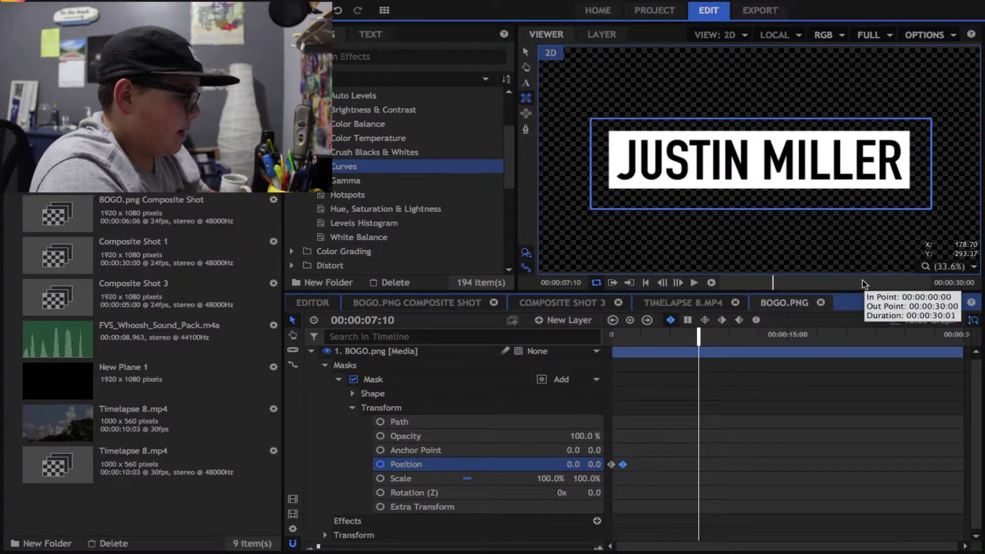
At about 00:00:08:09, drag mask Position X right to 1459 for an exit keyframe.
left_click(718, 340)
key("Left")
key("Left")
key("Left")
key("Left")
key("Left")
key("Left")
key("Left")
key("Left")
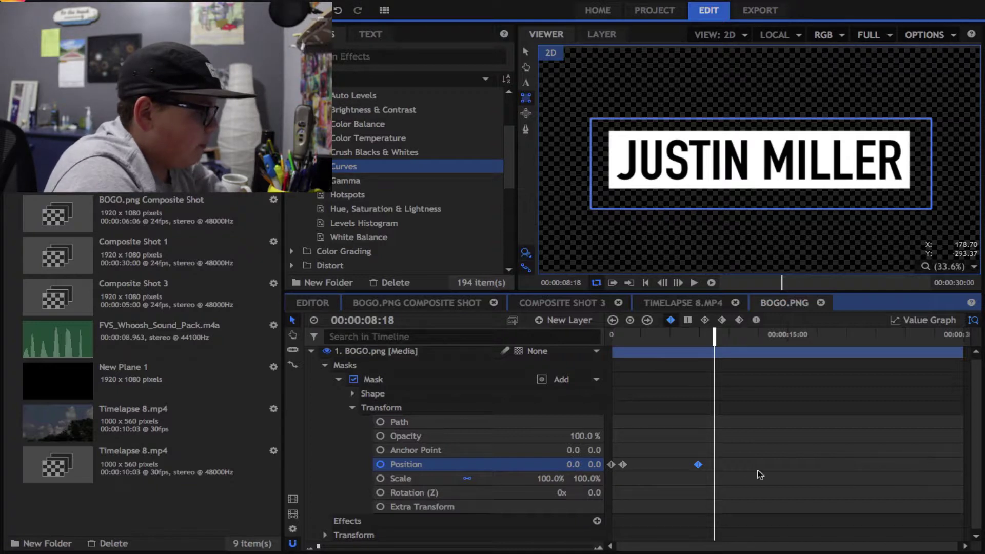
left_click_drag(573, 464, 708, 464)
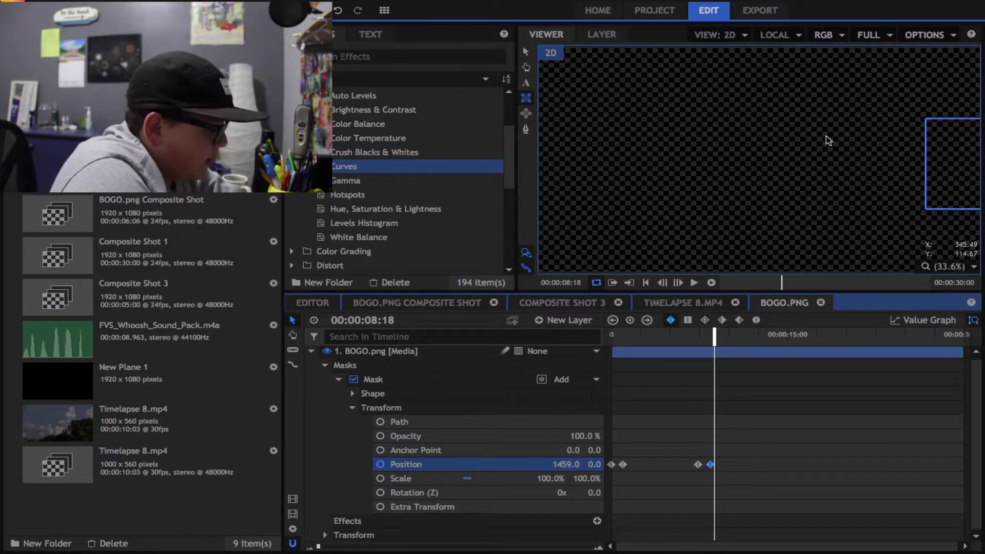
Preview the wipe in and out, push the end position slightly further right, and replay.
left_click_drag(639, 336, 433, 343)
key("space")
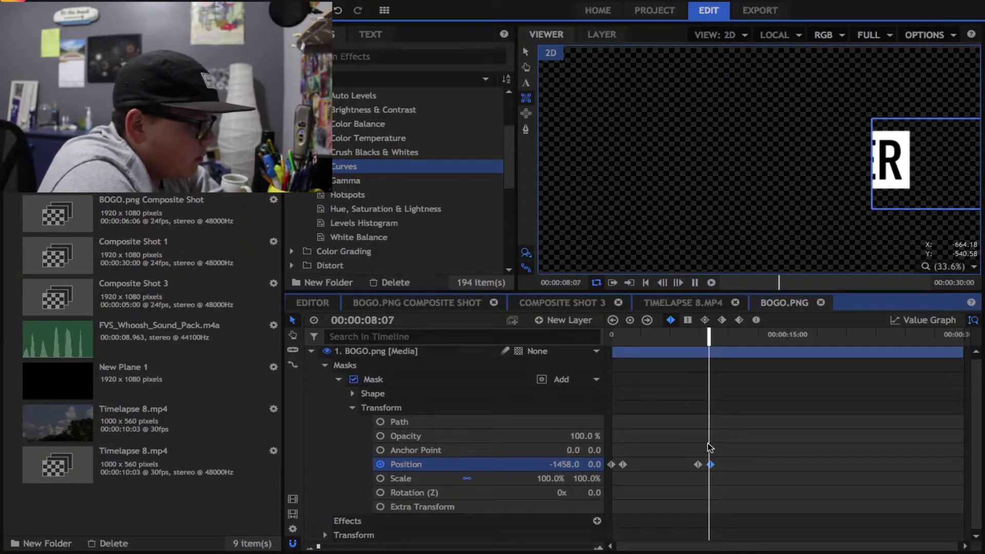
key("space")
left_click_drag(712, 468, 712, 468)
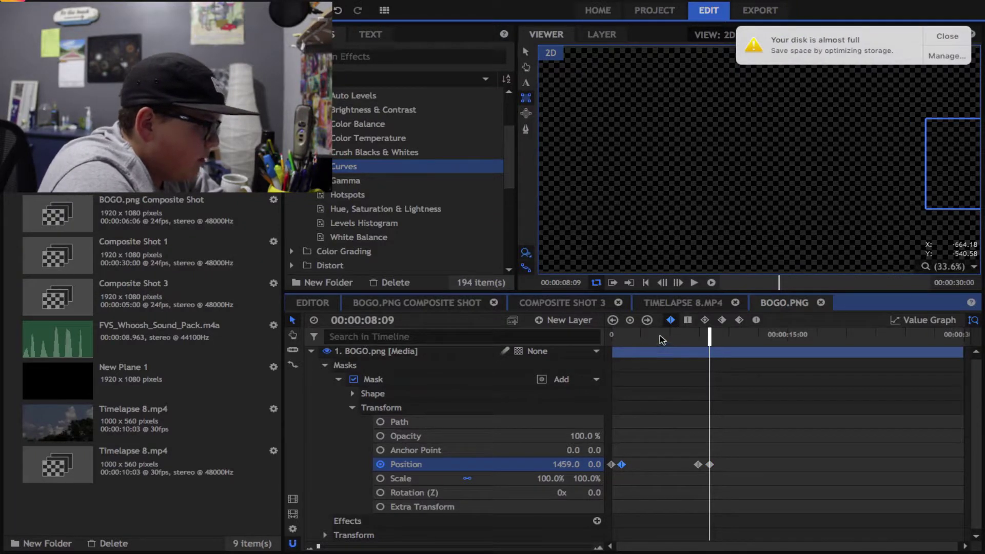
left_click_drag(660, 334, 612, 334)
key("space")
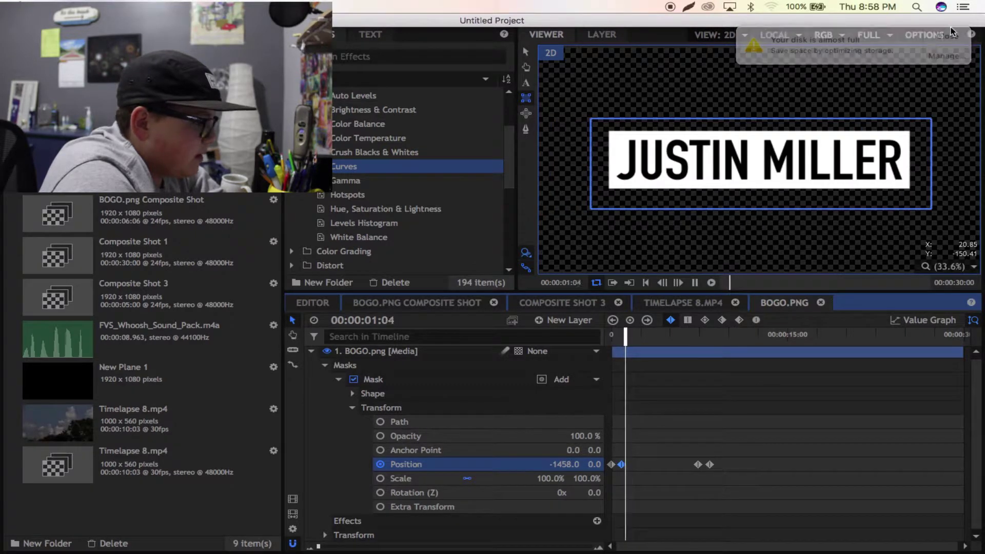
Zoom the timeline in, add a mask Position keyframe at 00:00:00:17 with X -192.5, and preview.
left_click_drag(318, 546, 369, 546)
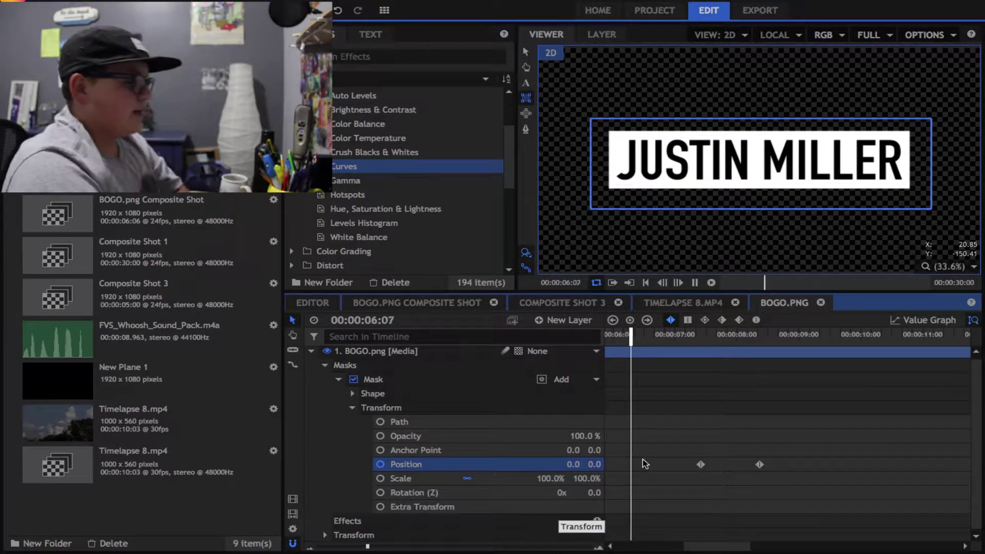
key("space")
scroll(645, 484, "up", 1)
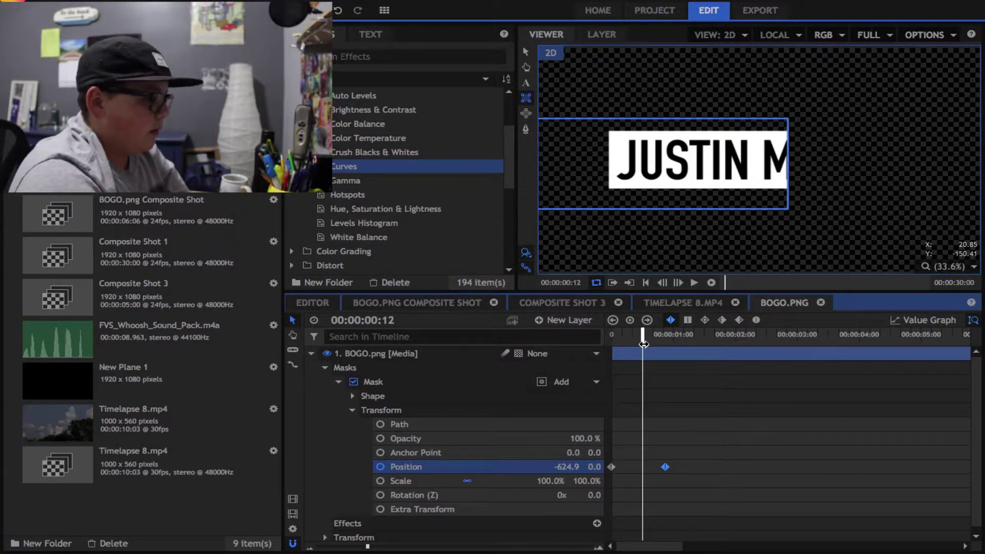
left_click_drag(651, 341, 656, 340)
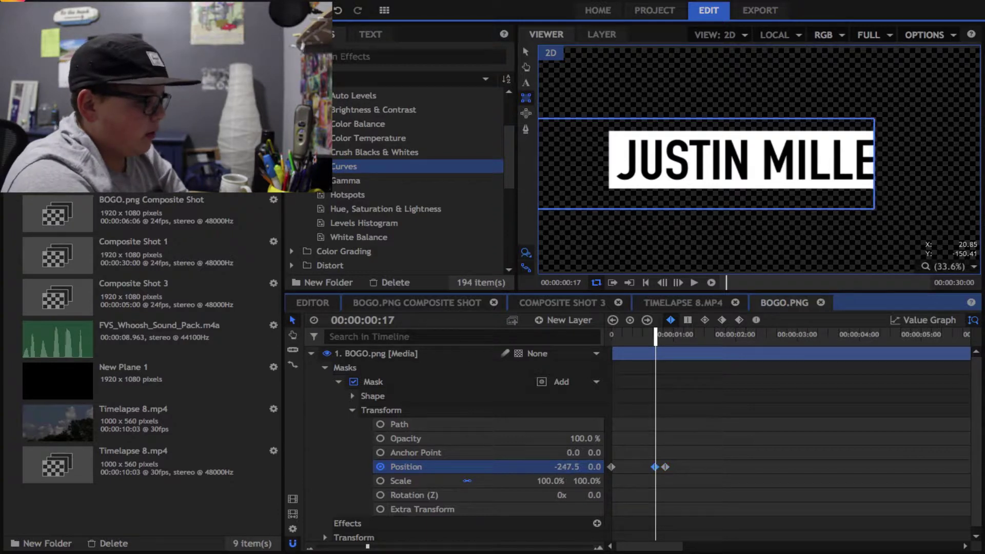
left_click_drag(559, 467, 562, 467)
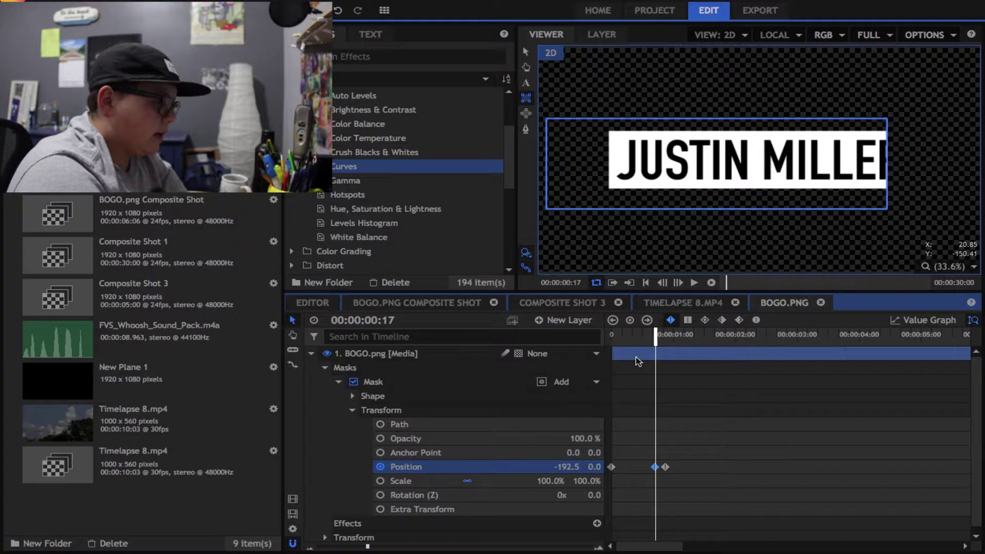
left_click_drag(637, 345, 611, 342)
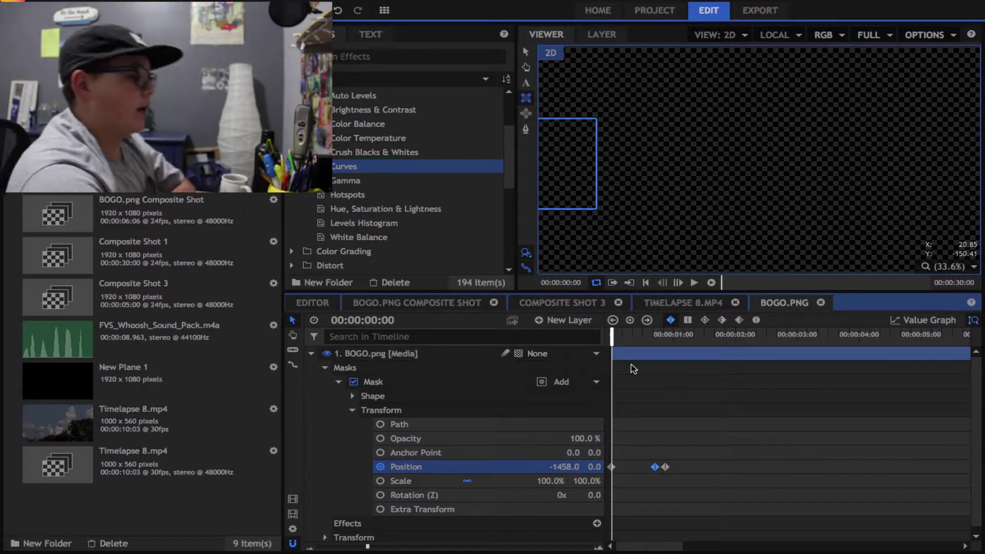
key("space")
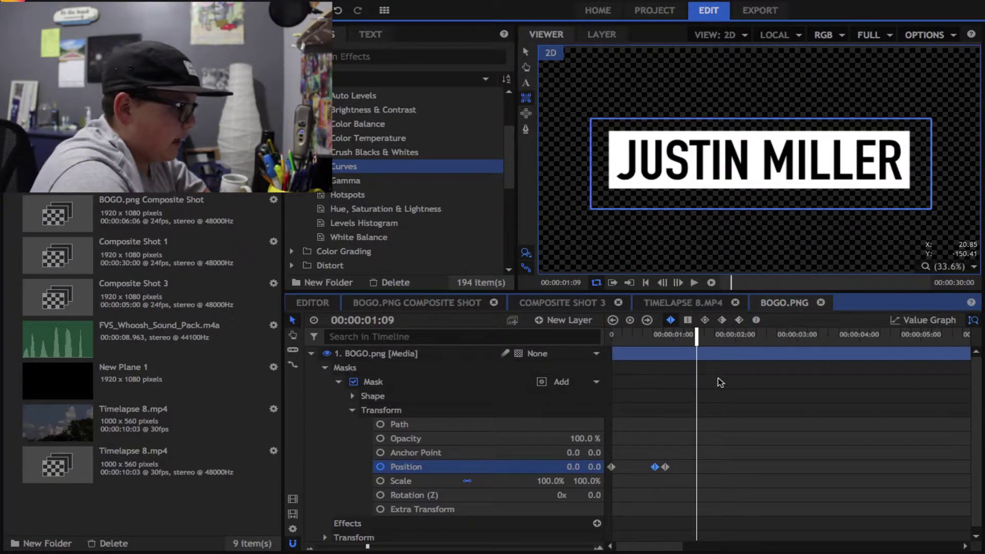
left_click(642, 332)
left_click_drag(642, 333, 537, 328)
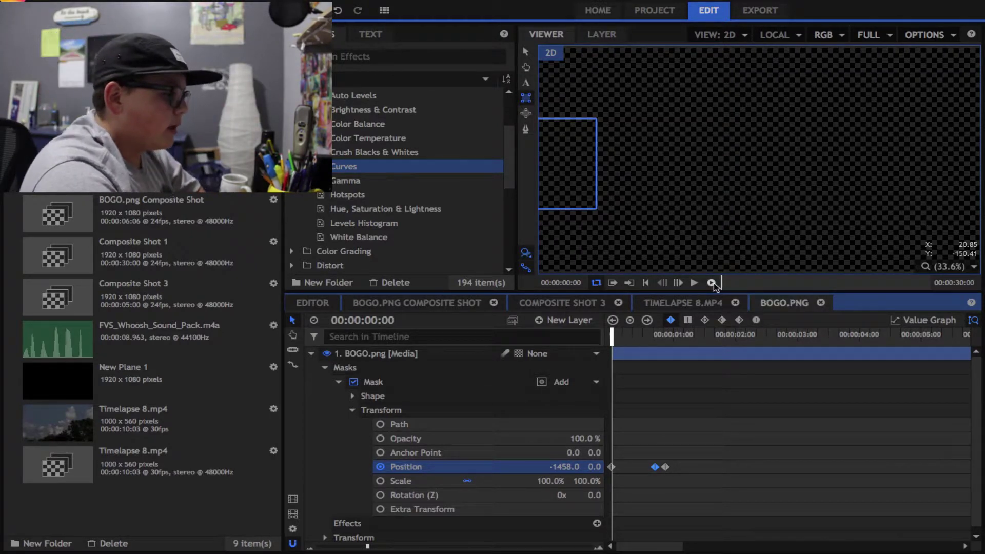
left_click_drag(713, 284, 718, 286)
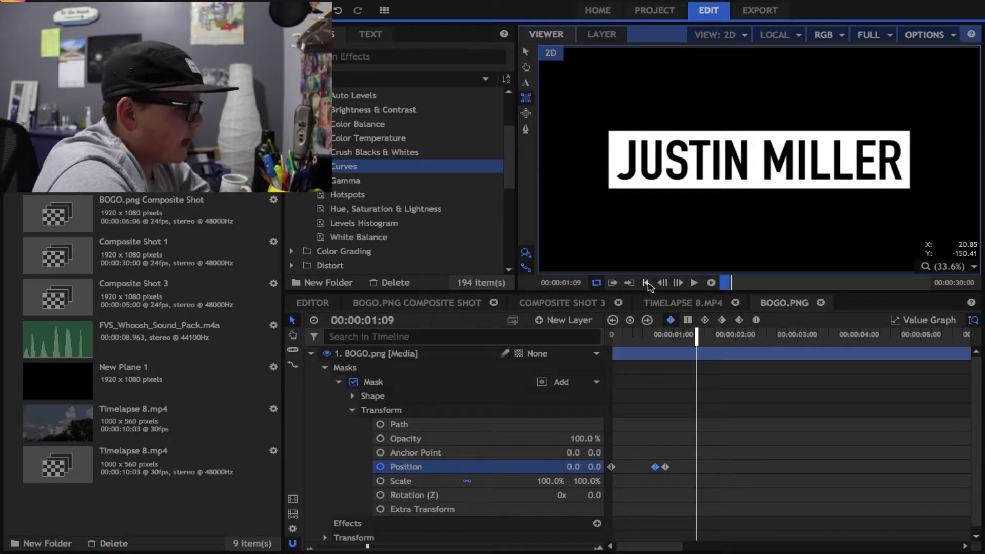
left_click(647, 282)
key("space")
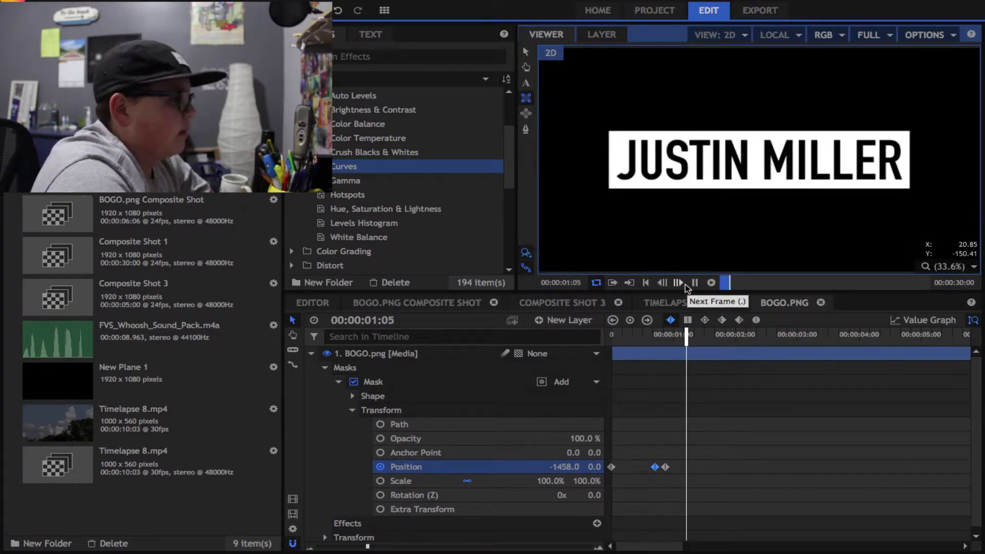
key("space")
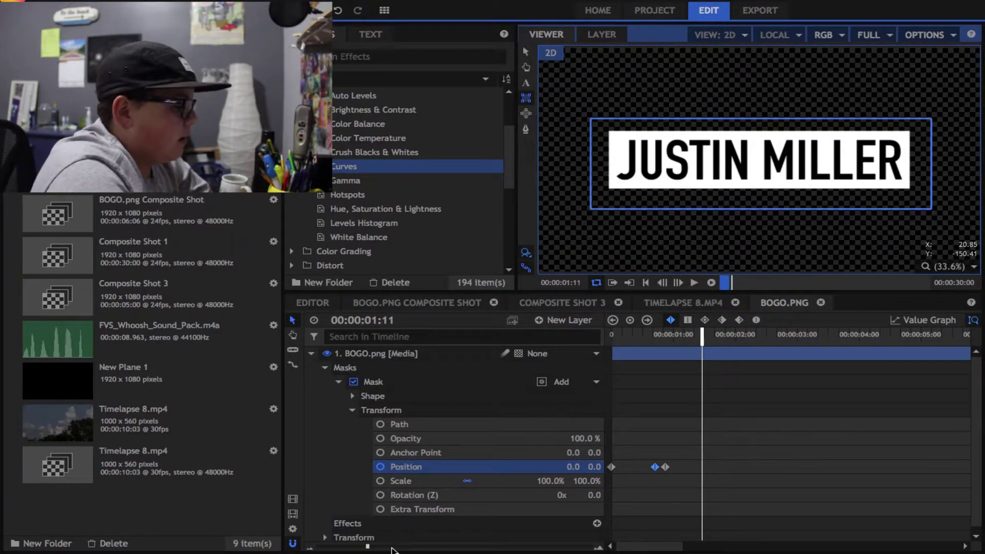
Zoom the timeline out, add a mask Position keyframe at 00:00:07:16 with X 250.9, and preview the exit.
left_click(364, 548)
key("minus")
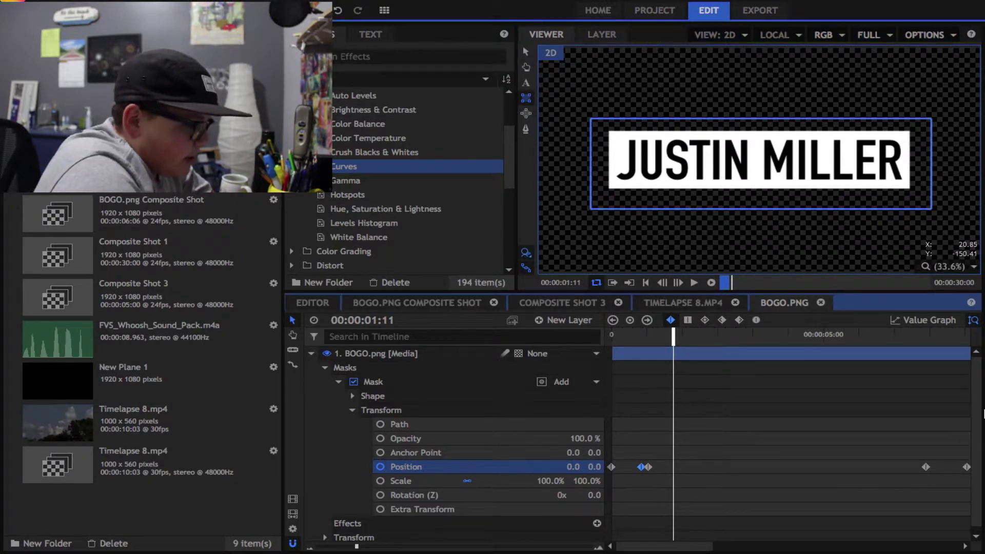
scroll(939, 420, "right", 3)
left_click_drag(769, 335, 791, 336)
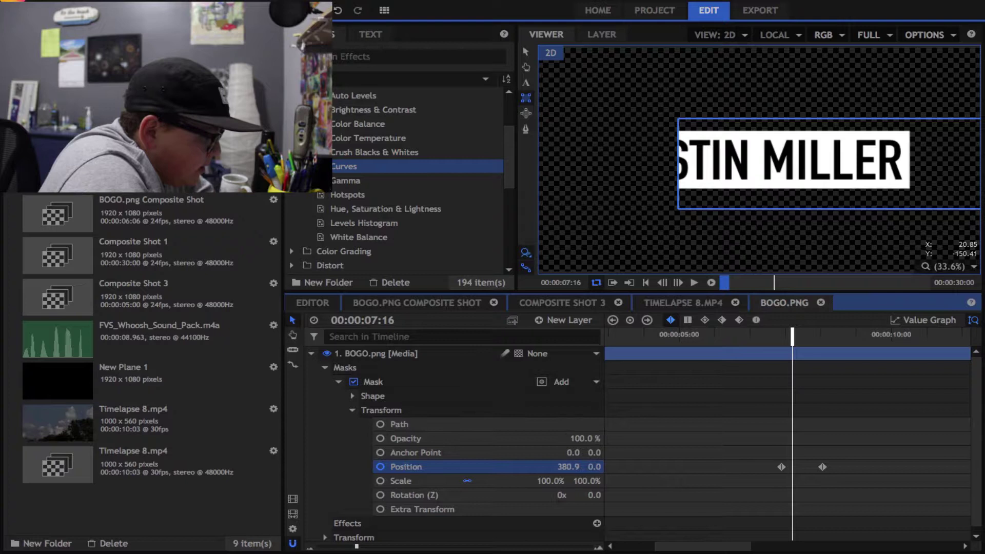
left_click_drag(571, 471, 526, 470)
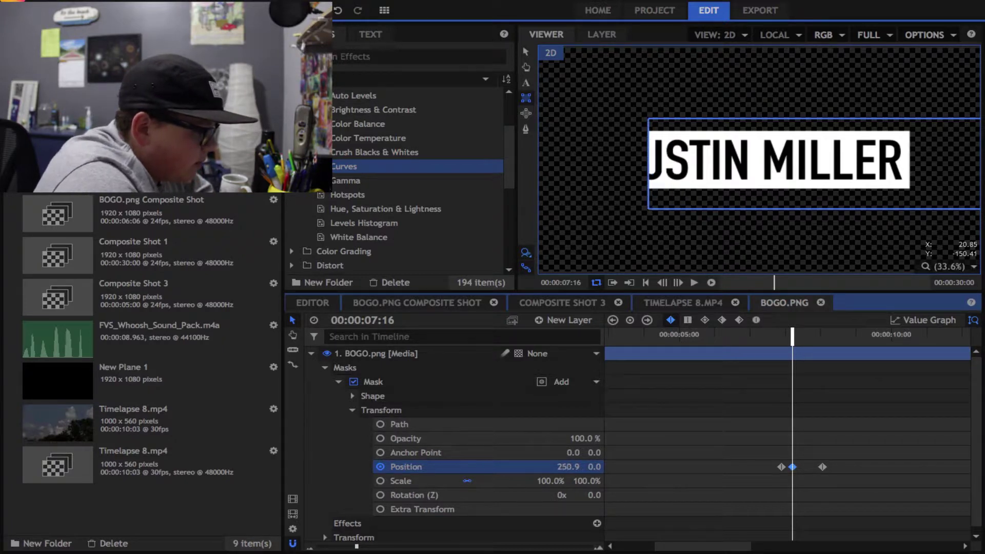
left_click(757, 337)
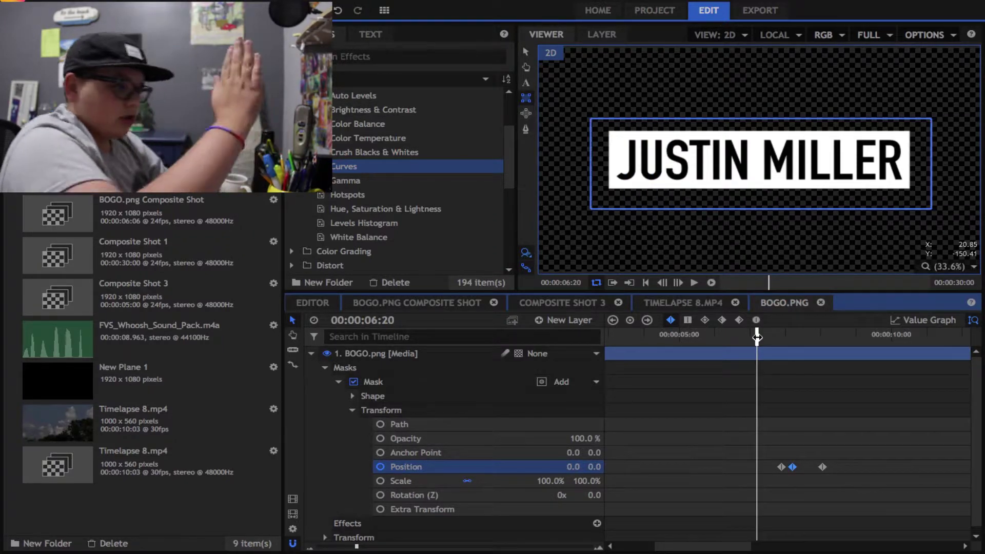
key("space")
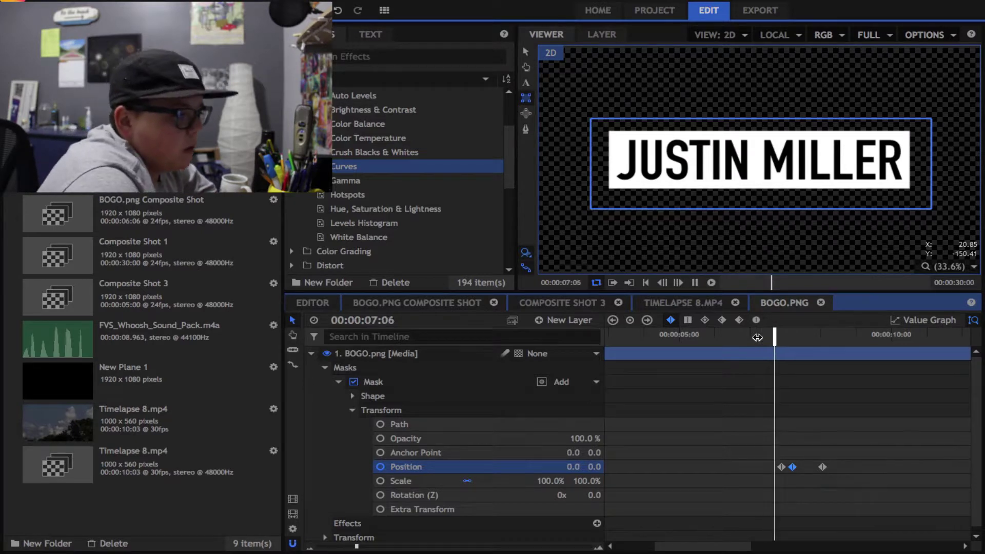
key("space")
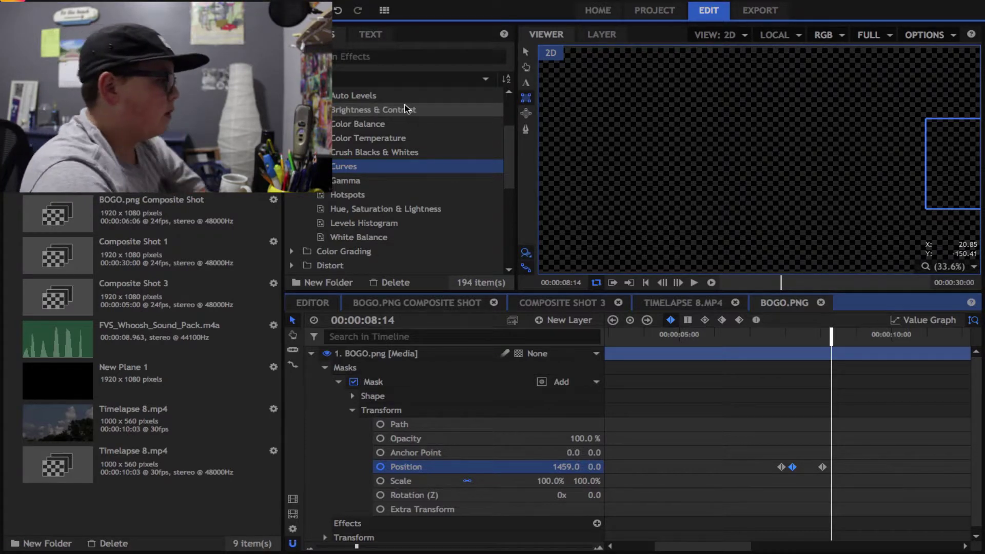
left_click_drag(706, 336, 443, 329)
Collapse the BOGO.png layer and expand the Effects panel's Keying folder to reveal Luminance Key.
left_click(313, 355)
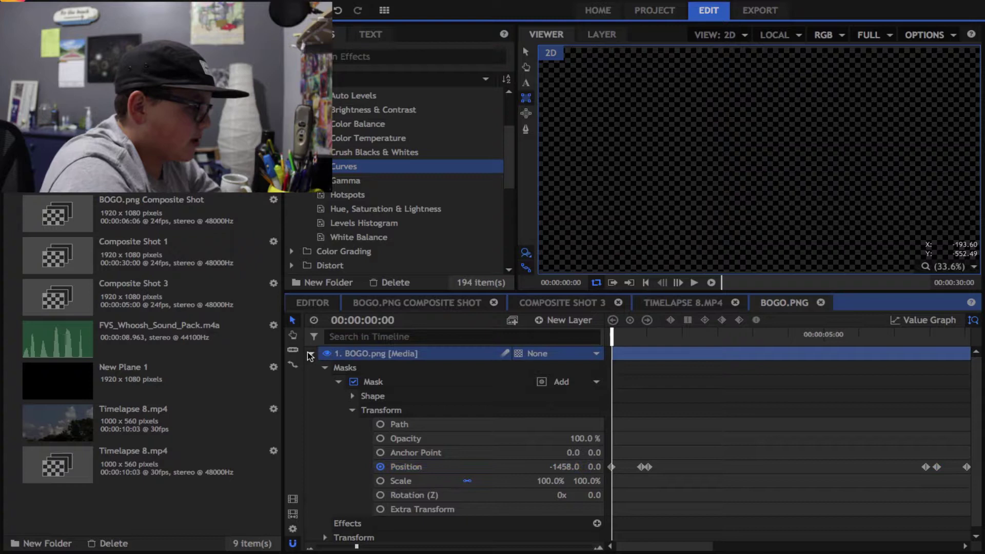
left_click(312, 354)
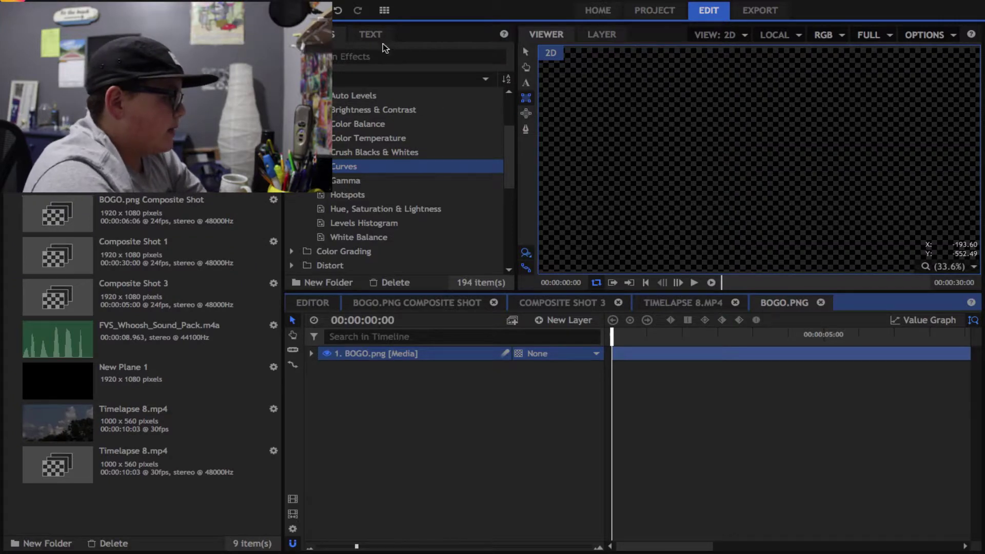
scroll(378, 161, "down", 3)
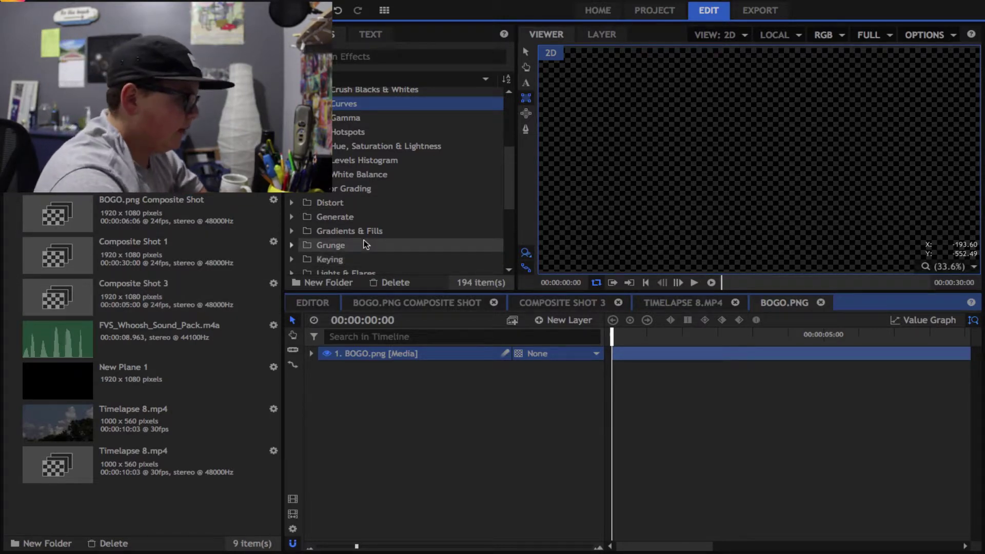
left_click(292, 259)
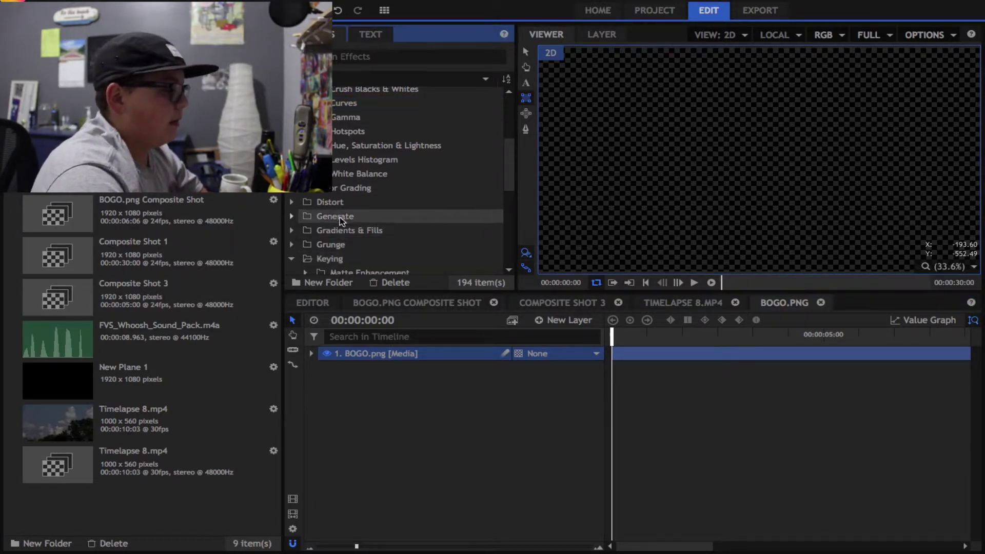
scroll(339, 217, "down", 3)
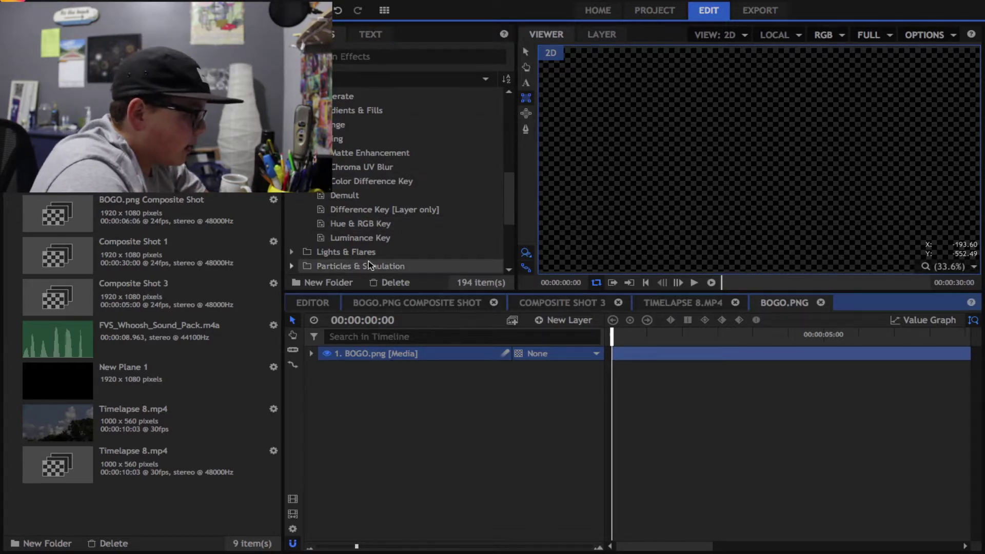
Apply Luminance Key to the BOGO.png layer, try Key Out Brighter, then set Key Out Darker.
left_click_drag(369, 237, 392, 352)
scroll(402, 504, "down", 1)
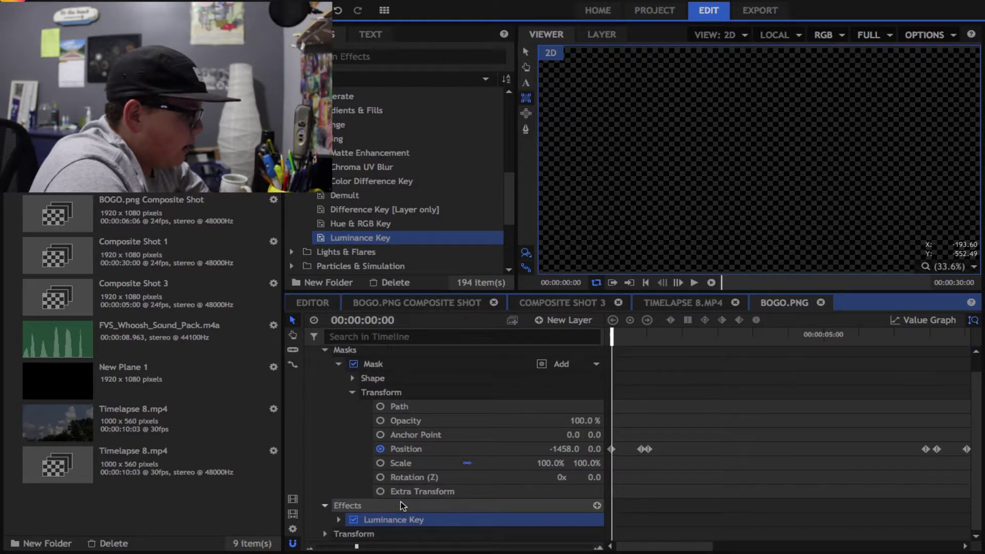
left_click_drag(711, 332, 675, 335)
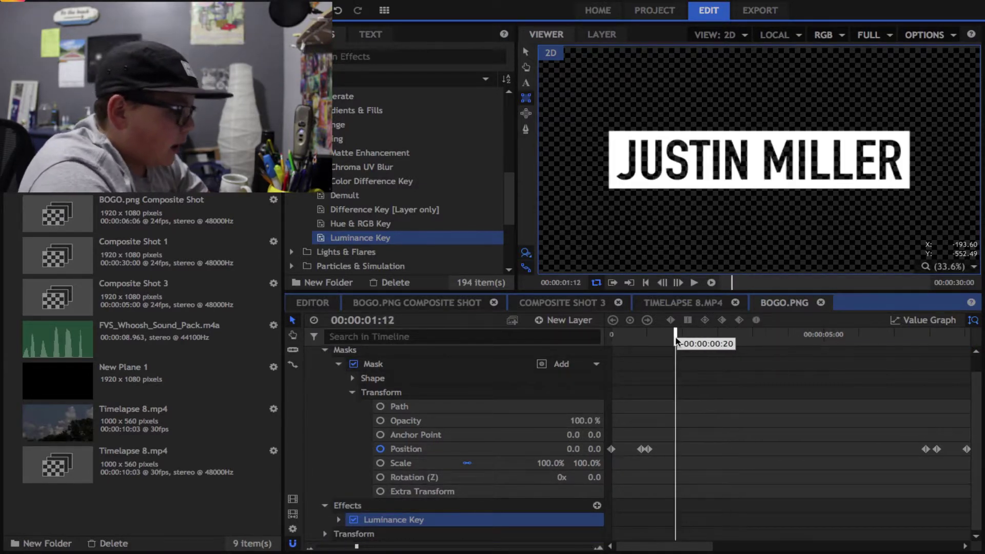
left_click(339, 520)
scroll(344, 520, "down", 5)
left_click(546, 463)
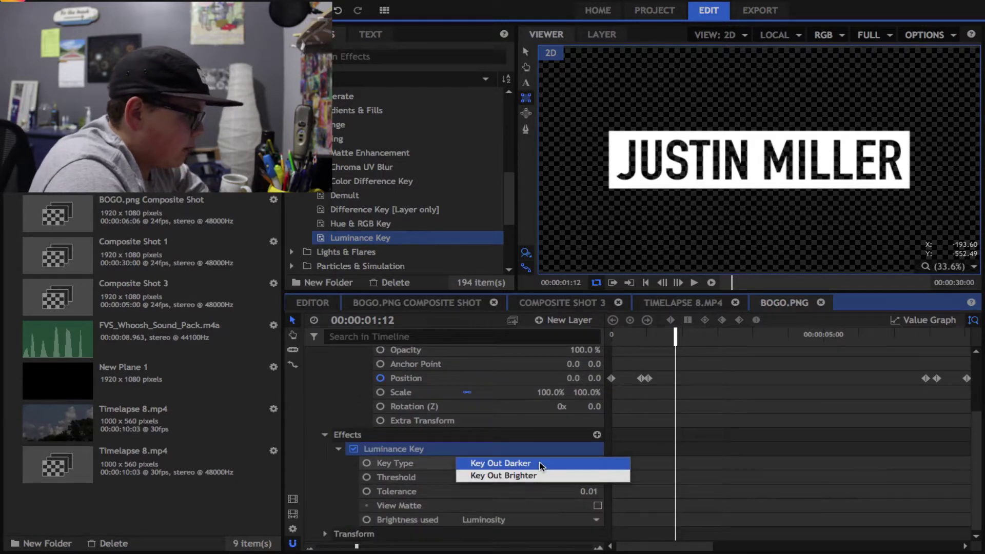
left_click(539, 477)
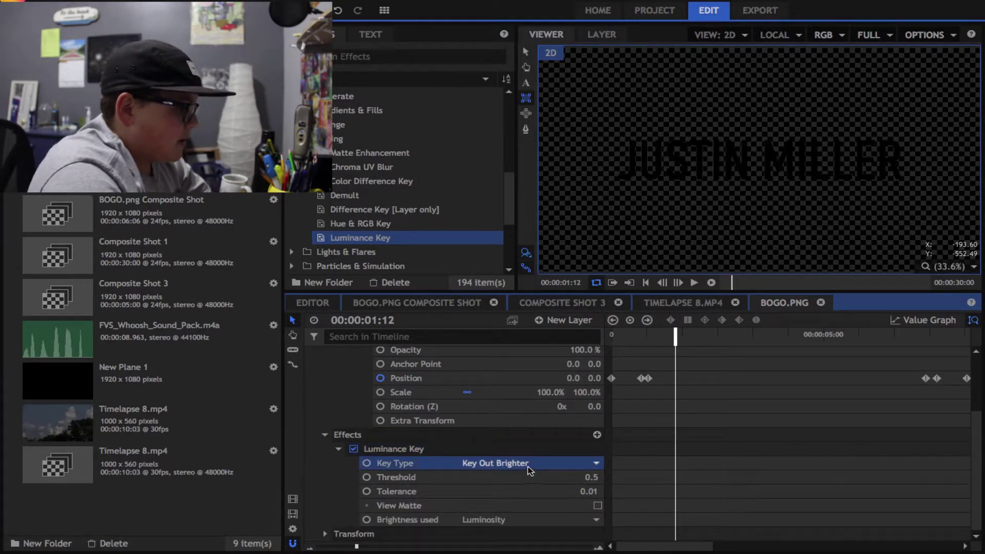
left_click(530, 464)
left_click(510, 466)
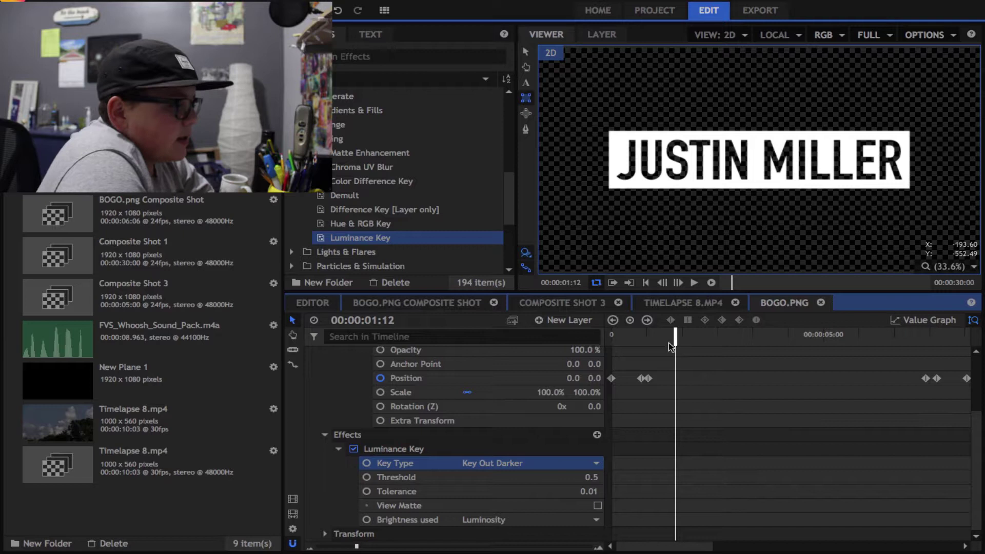
Play the title's wipe animation from the start to check the keyed result.
left_click_drag(668, 343, 613, 341)
key("space")
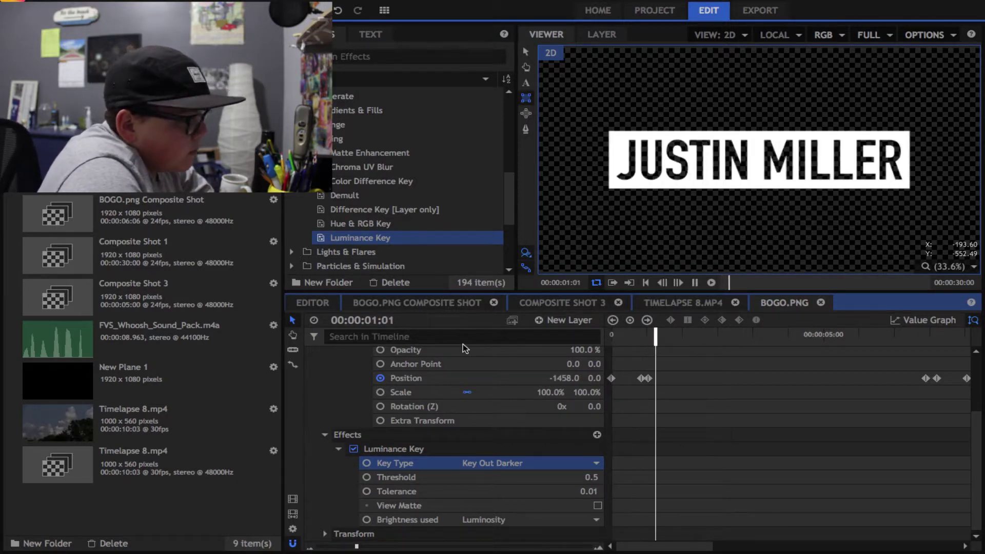
key("space")
scroll(463, 377, "up", 3)
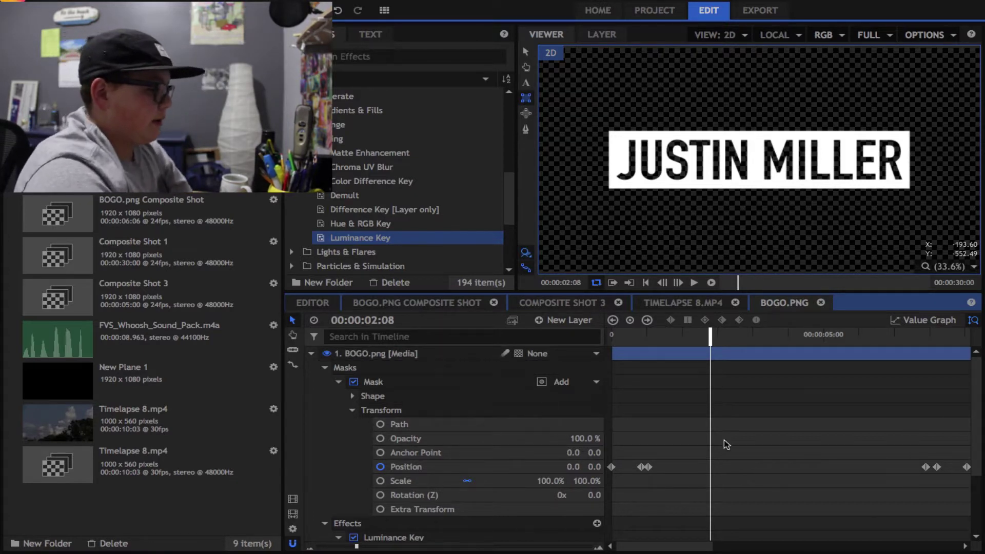
left_click(505, 353)
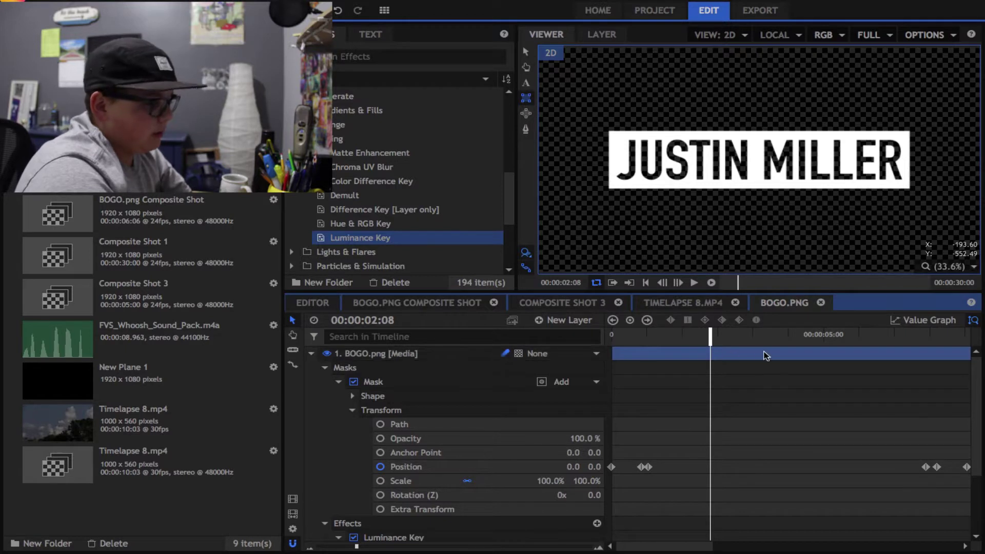
left_click(647, 282)
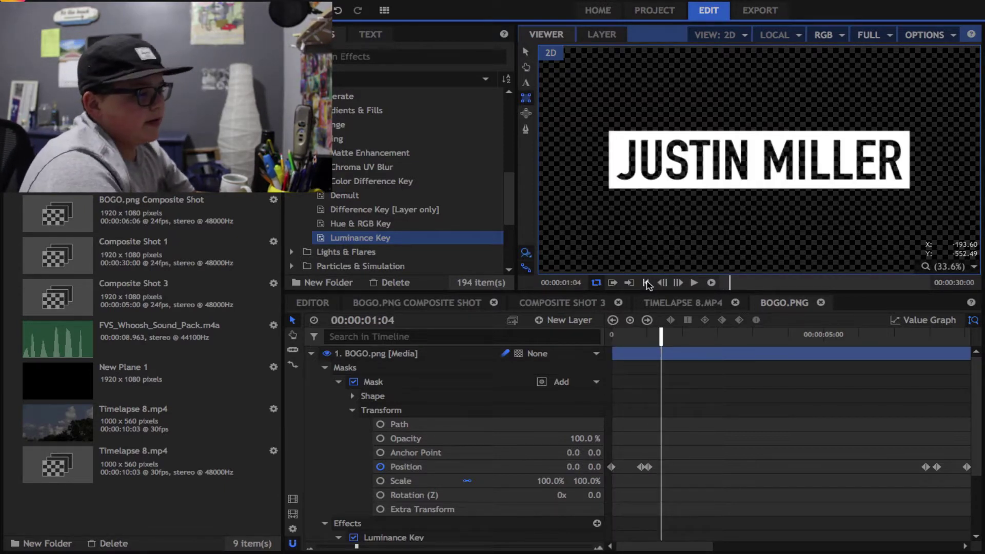
In the main editor, zoom the timeline in and play until the title appears around 00:00:01:09.
left_click(328, 302)
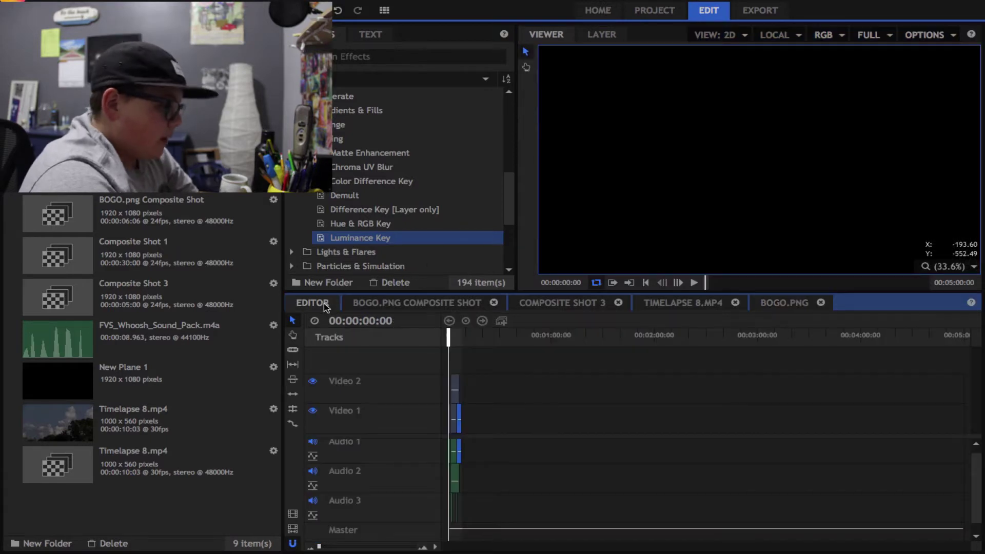
left_click_drag(355, 548, 338, 548)
key("space")
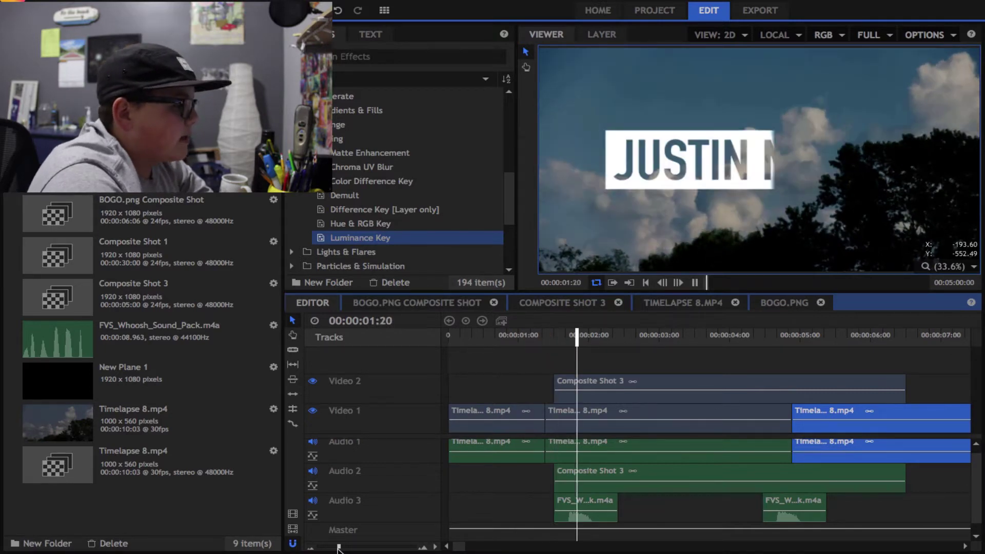
key("space")
left_click_drag(538, 336, 544, 334)
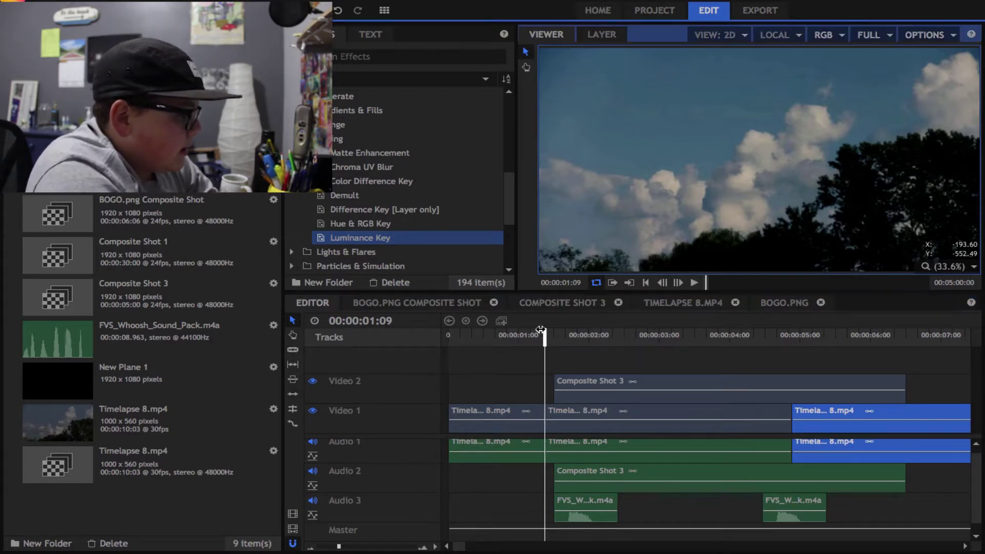
Bring the playhead back to the start and select the three timelapse clips.
scroll(506, 456, "down", 3)
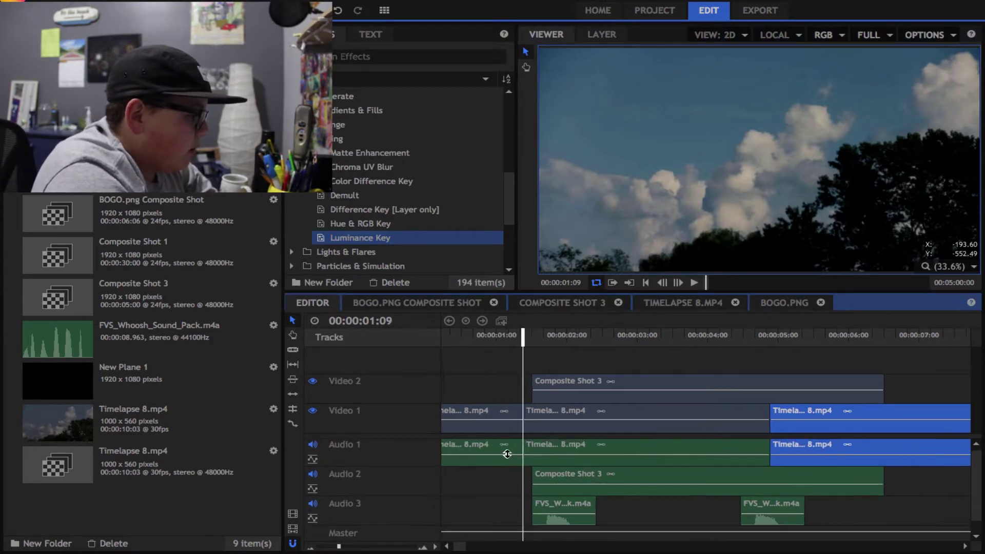
scroll(506, 456, "up", 3)
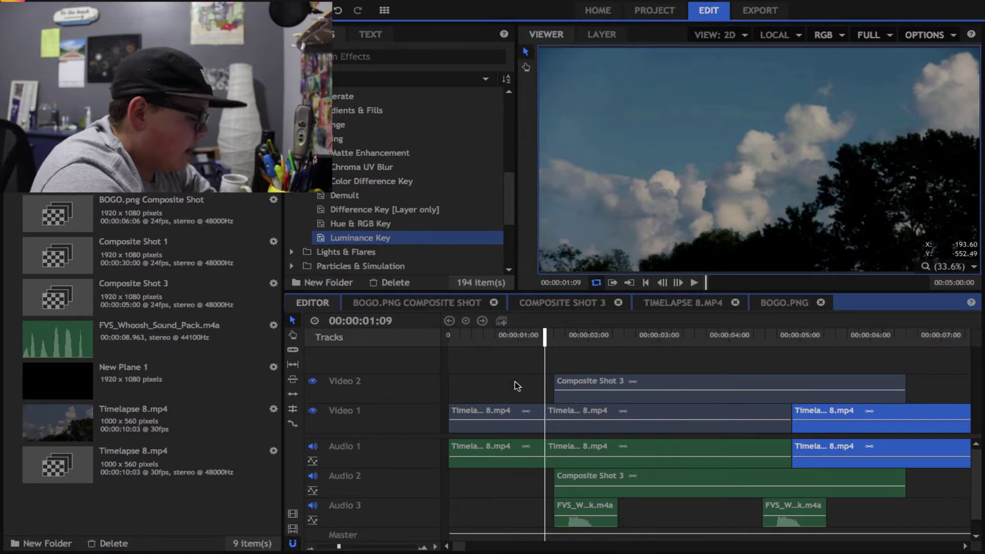
left_click_drag(482, 336, 448, 336)
left_click(499, 410)
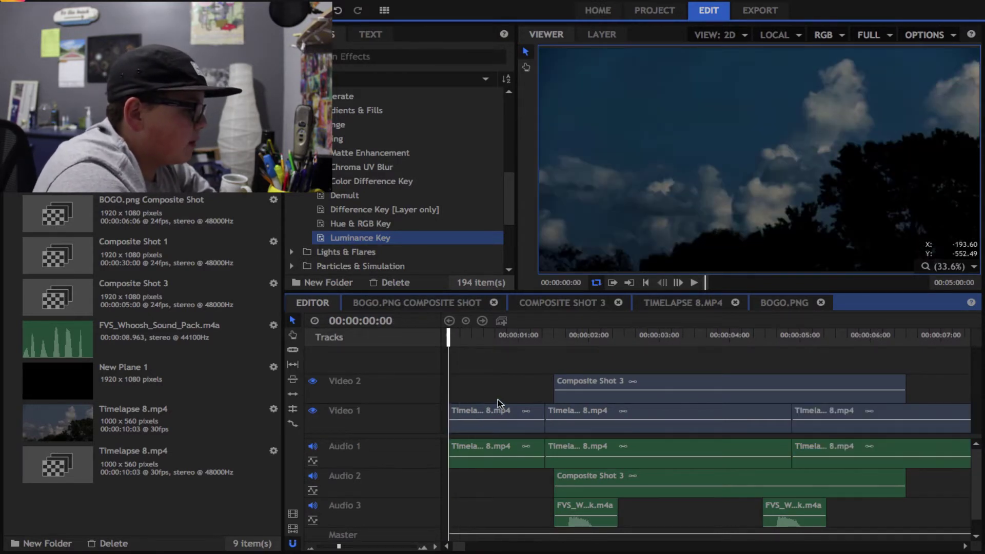
scroll(489, 426, "down", 2)
scroll(500, 413, "up", 2)
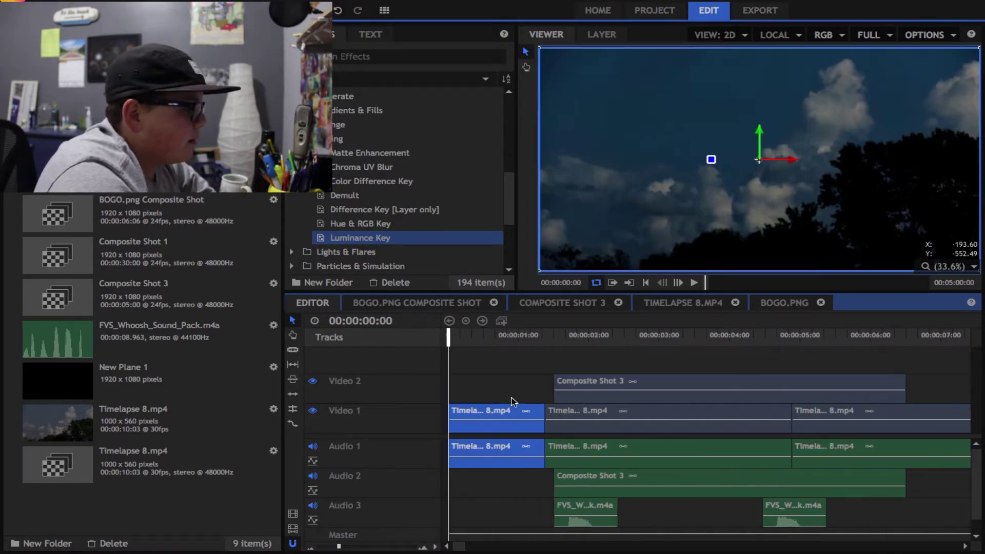
left_click(578, 456)
scroll(589, 411, "down", 2)
scroll(657, 402, "up", 2)
left_click(799, 412)
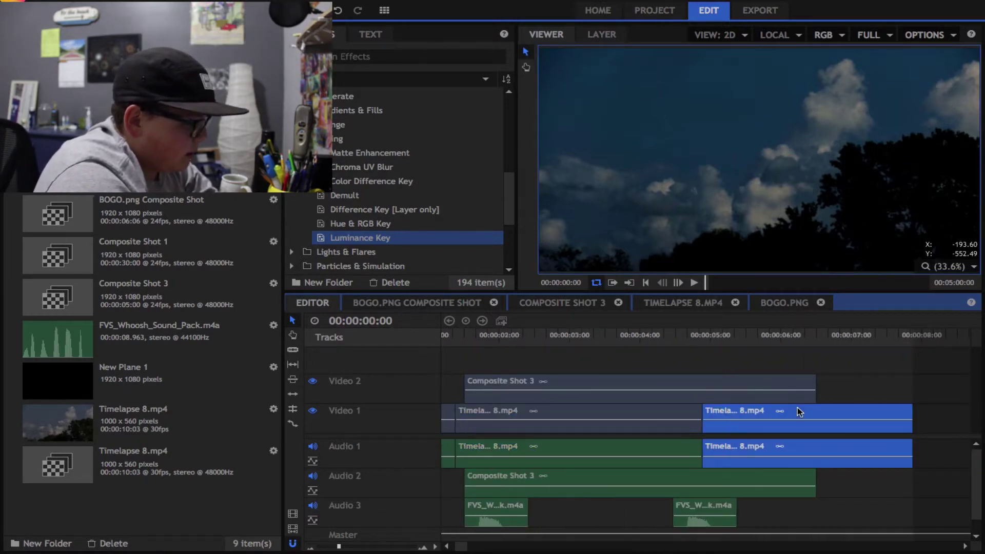
Scrub to 00:00:01:12, then play the edit from the start to preview the title over the timelapse.
scroll(555, 350, "left", 3)
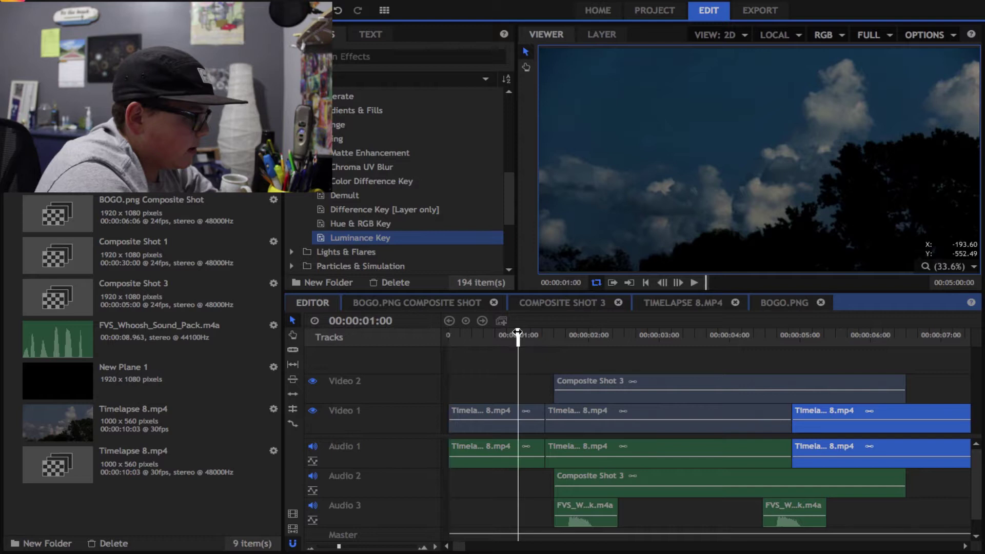
left_click_drag(517, 334, 592, 347)
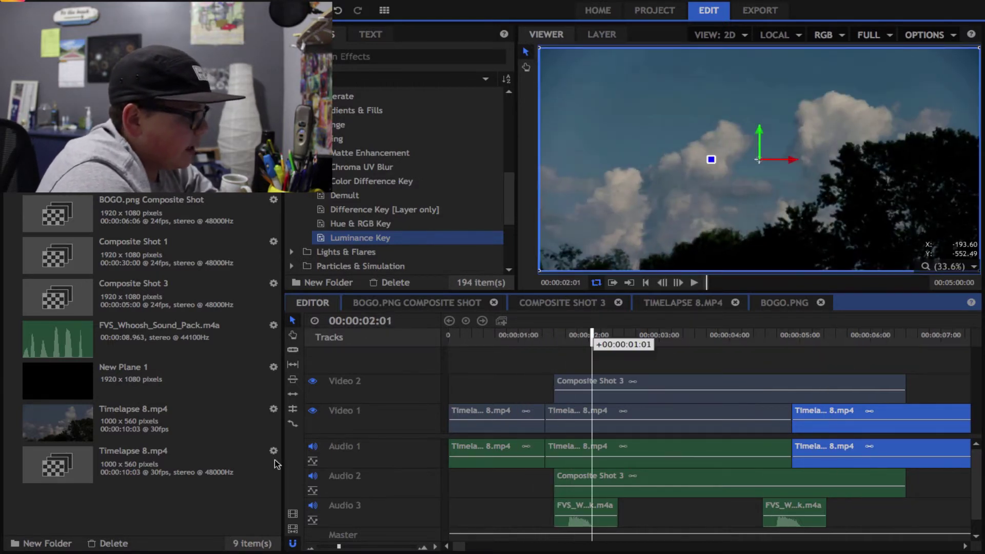
key("Home")
key("space")
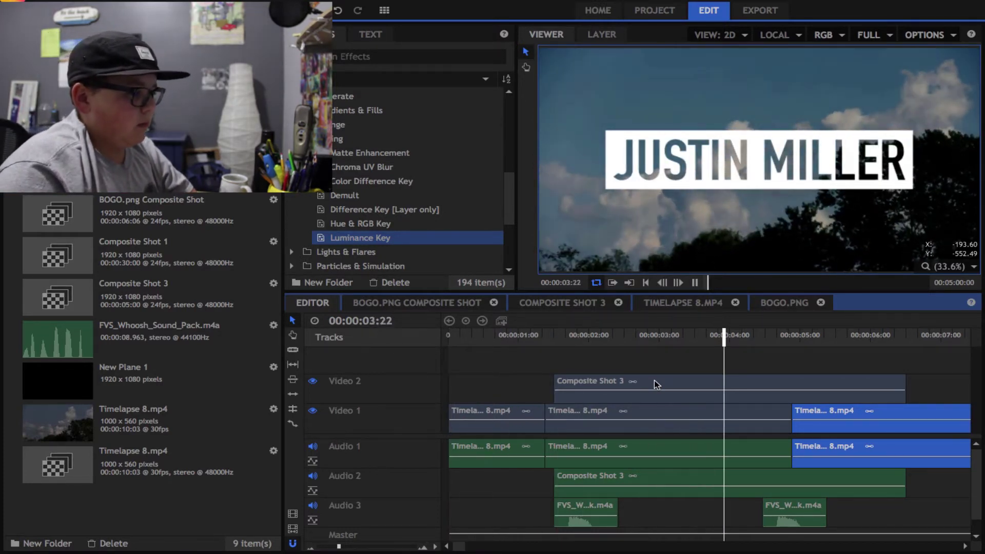
key("space")
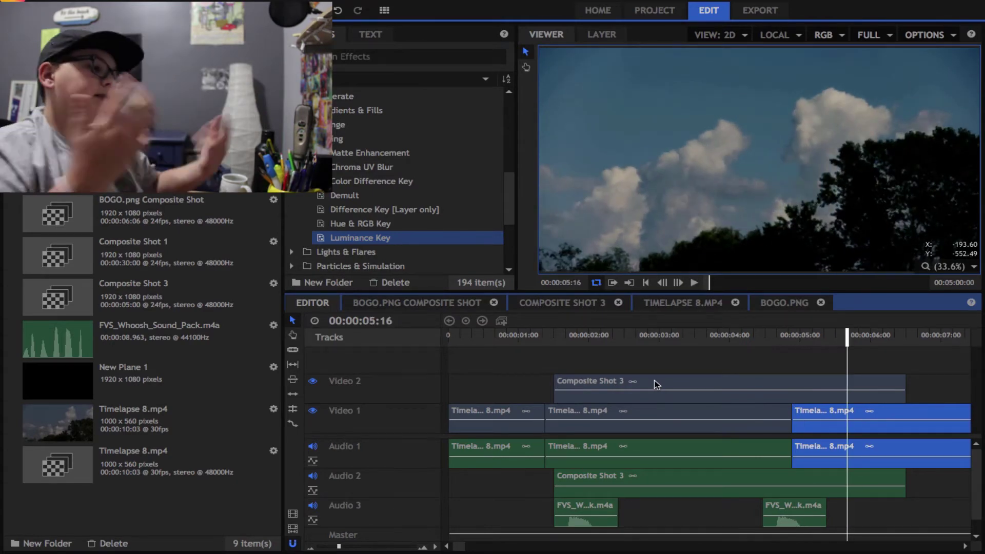